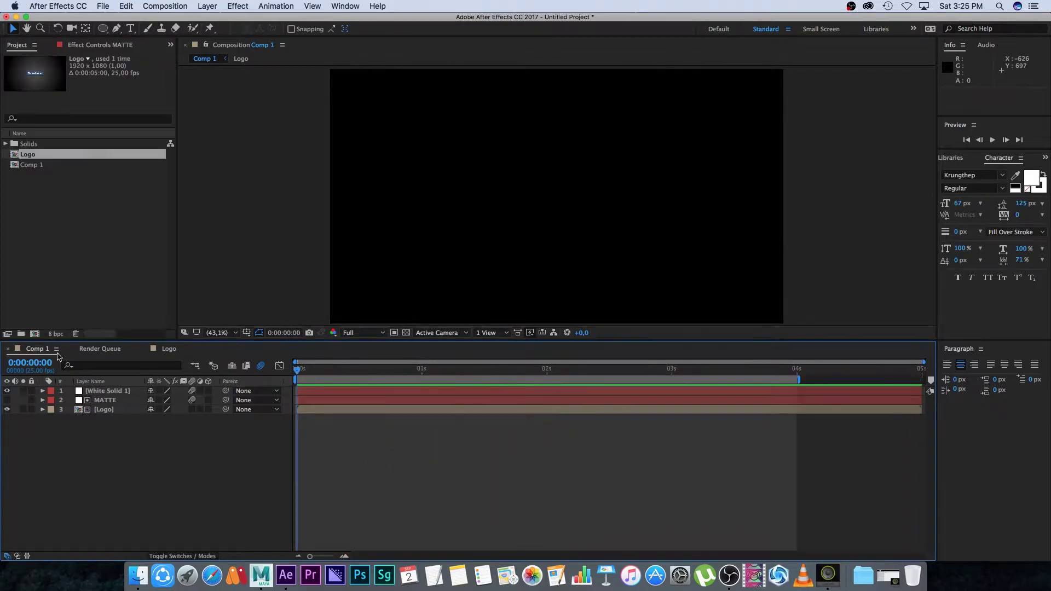
Step: Create Comp 2, a 1920×1080 25 fps composition lasting 4 seconds
left_click(35, 335)
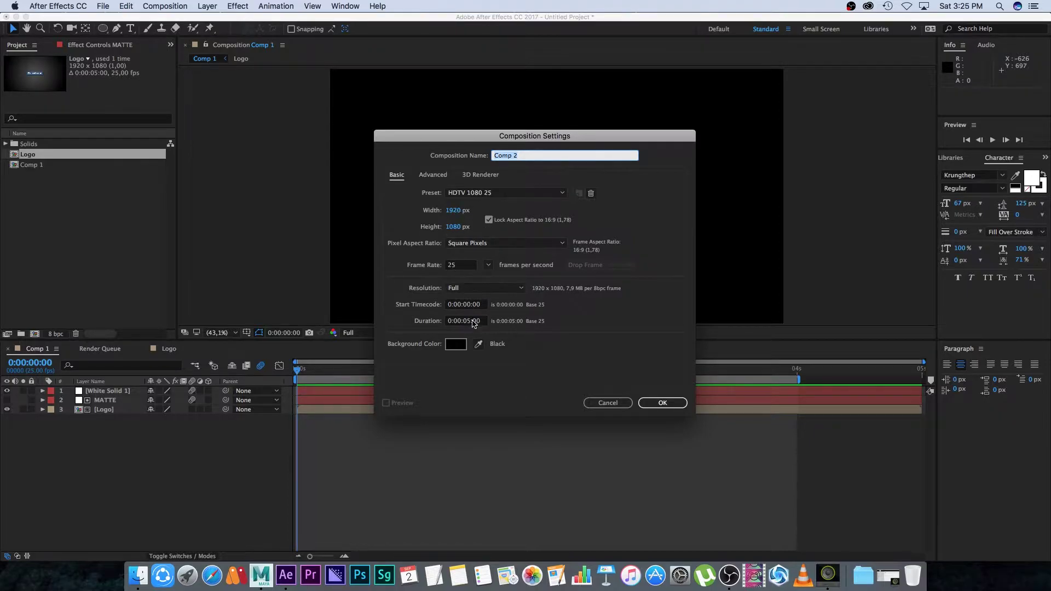
left_click(474, 321)
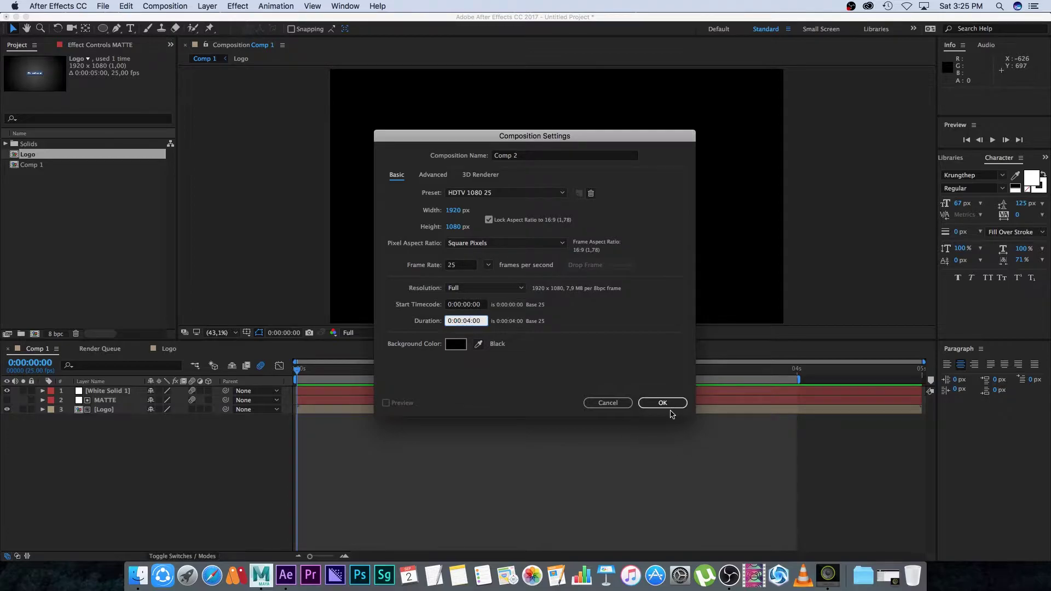
left_click(670, 406)
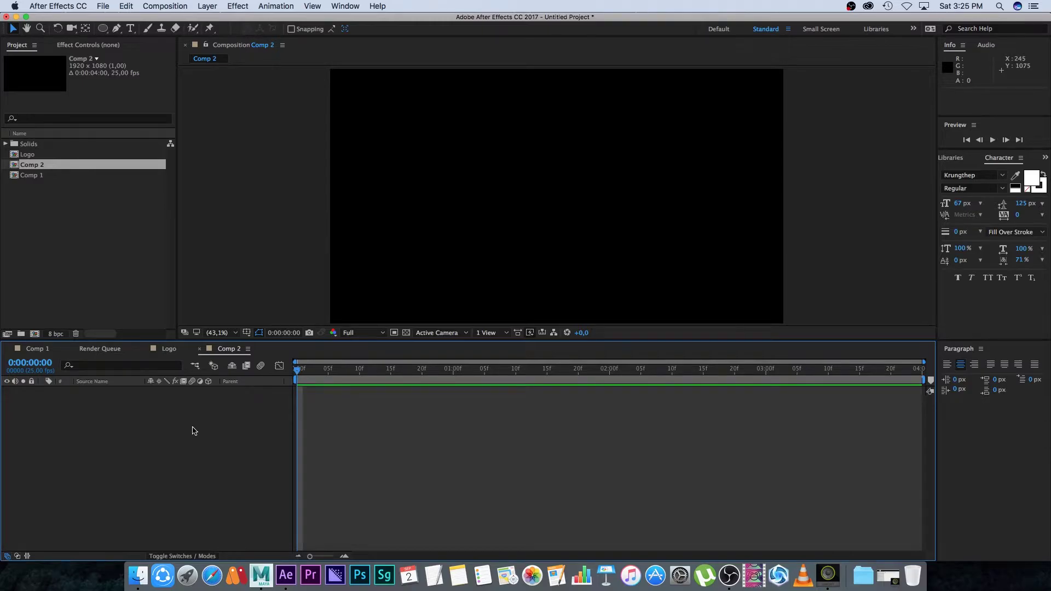
Step: Start a new 500×100 px solid layer named LogoBG
right_click(170, 443)
mouse_move(203, 442)
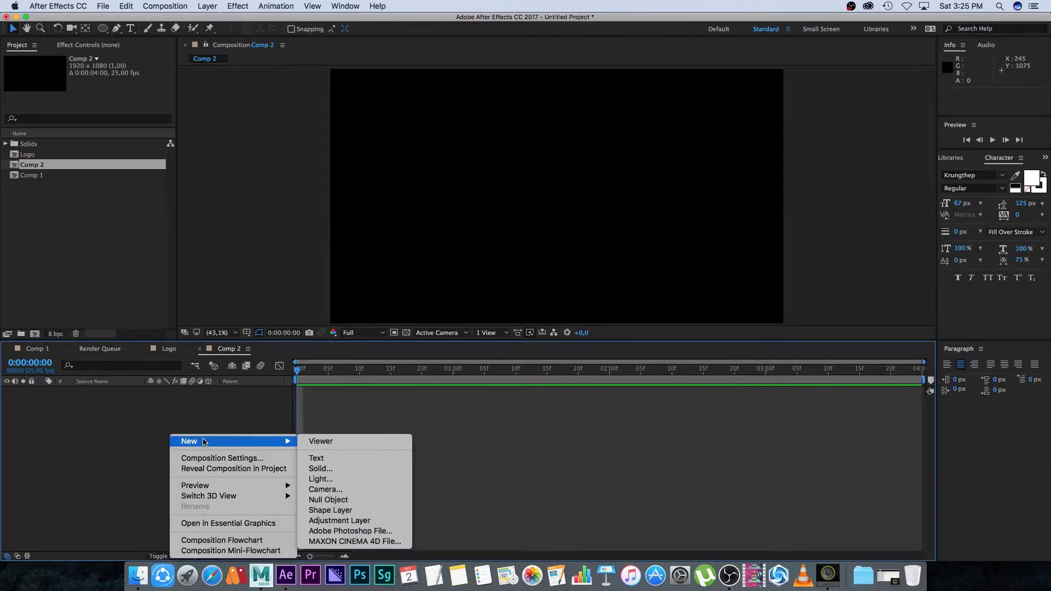
left_click(322, 468)
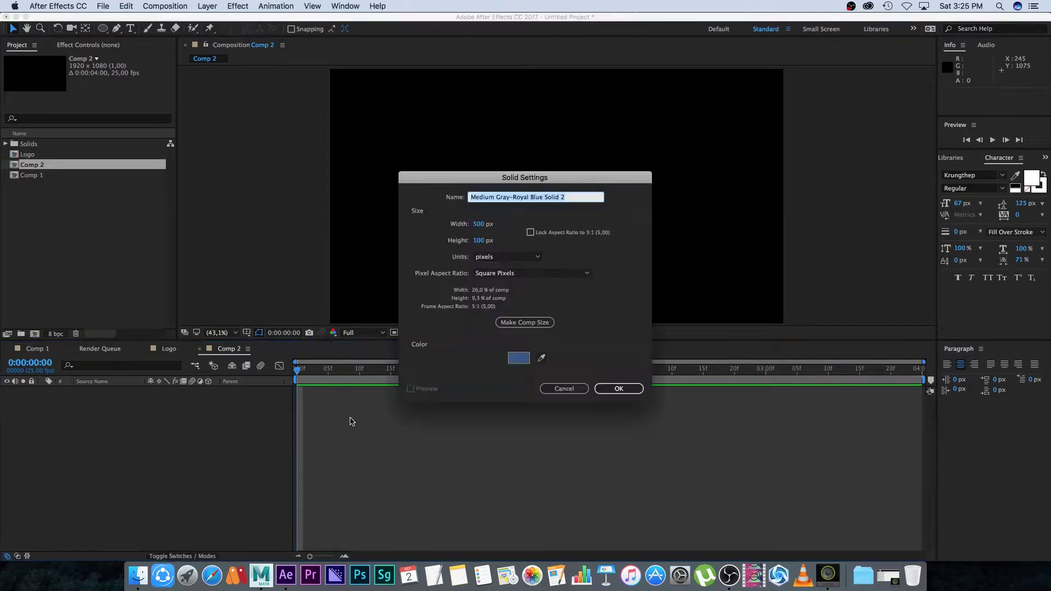
left_click(477, 225)
left_click(479, 241)
left_click(574, 196)
type("Logo")
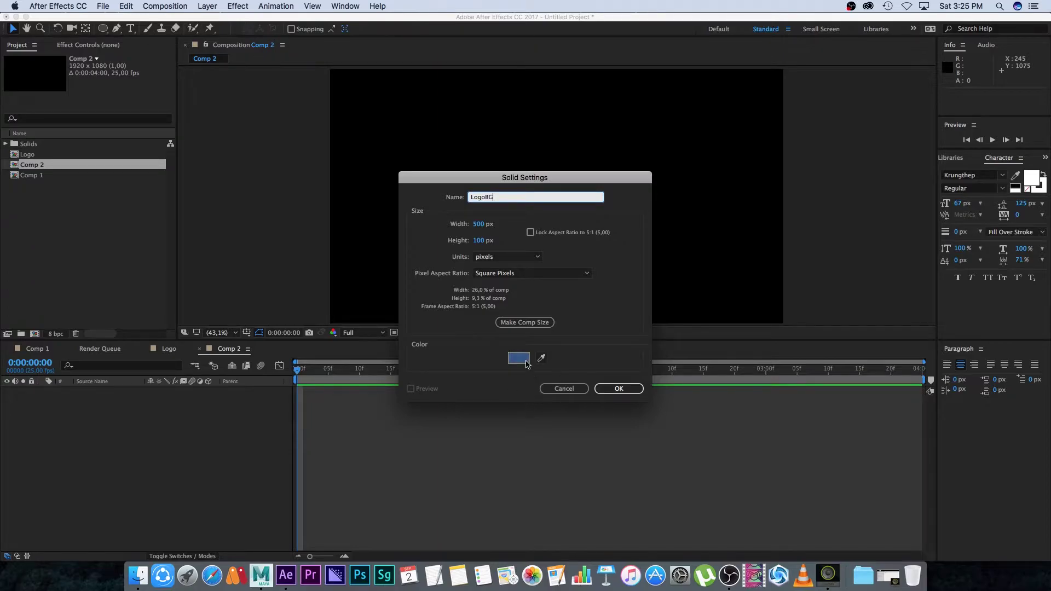
type("BG")
Step: Colour the LogoBG solid red and add it to Comp 2
left_click(524, 359)
left_click(390, 411)
left_click_drag(390, 414, 389, 462)
left_click_drag(342, 357, 354, 354)
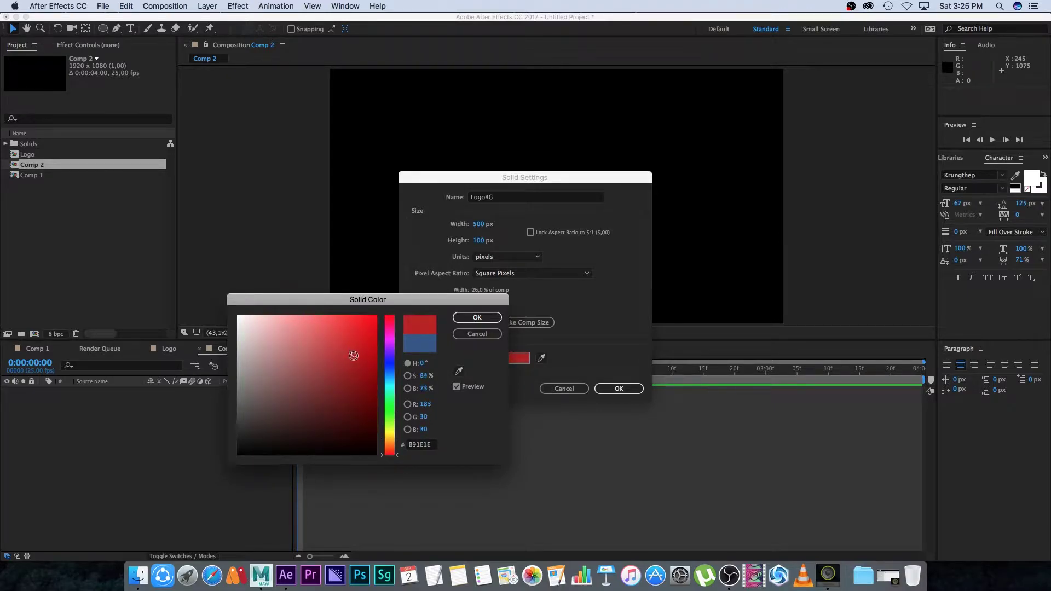
left_click(477, 317)
left_click(619, 388)
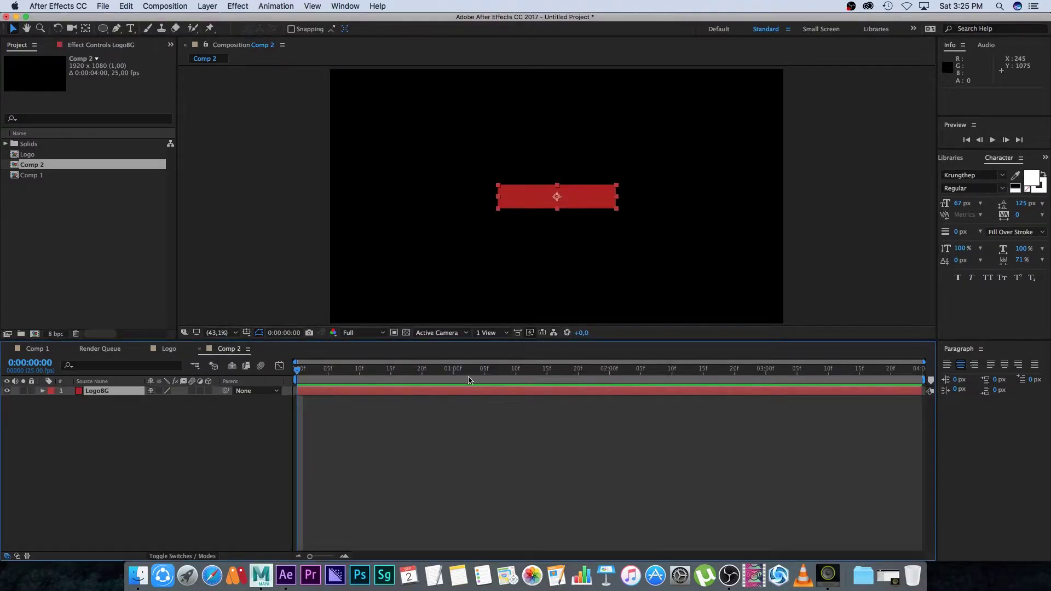
left_click(176, 468)
Step: Add white 'YouTube Channel' text at 57 px, nudged down to centre on the red bar
right_click(180, 454)
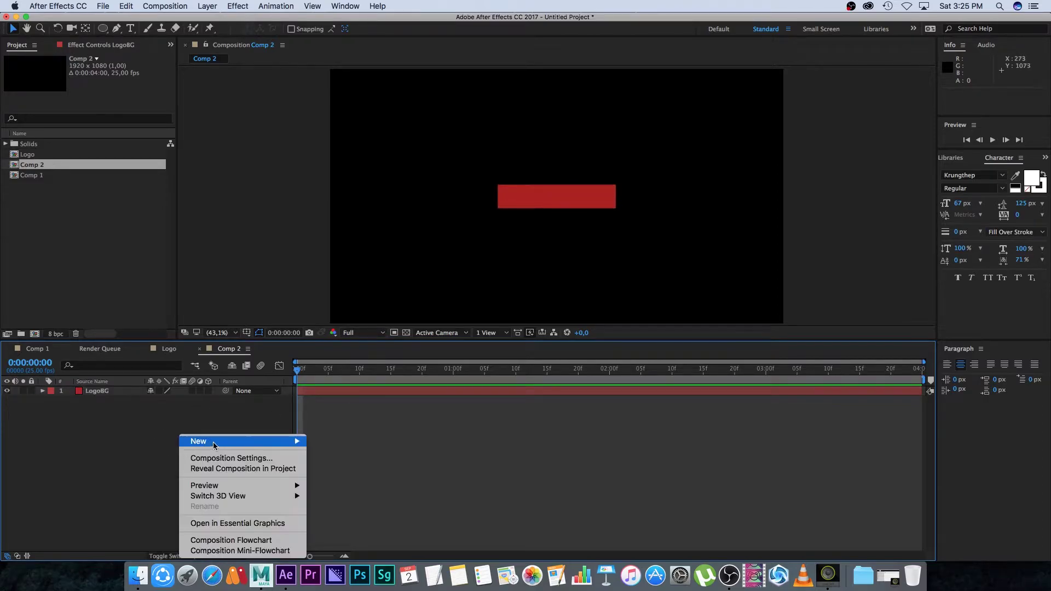
mouse_move(215, 443)
left_click(353, 459)
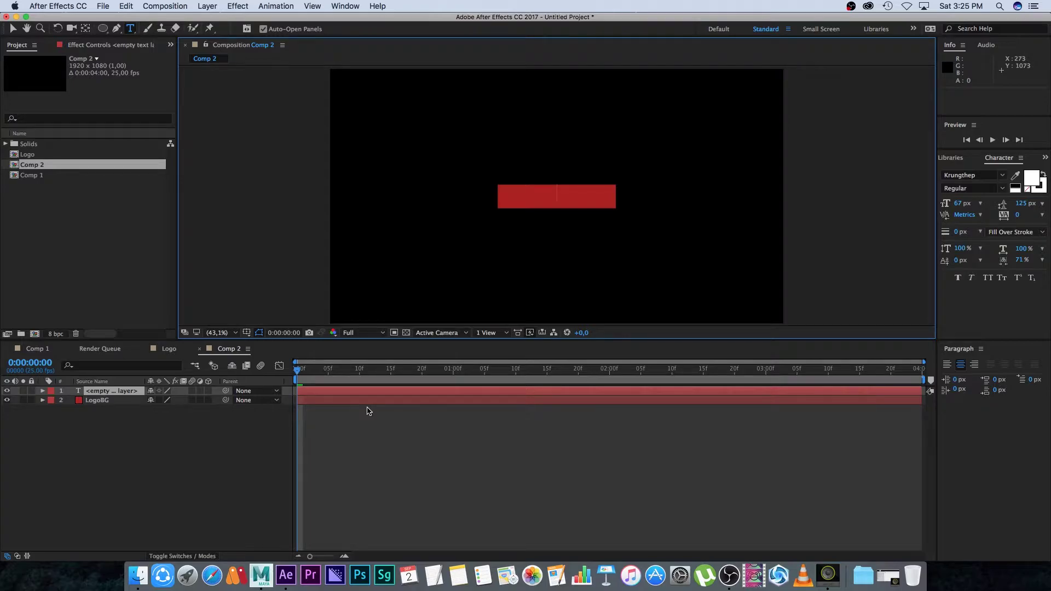
type("YouT")
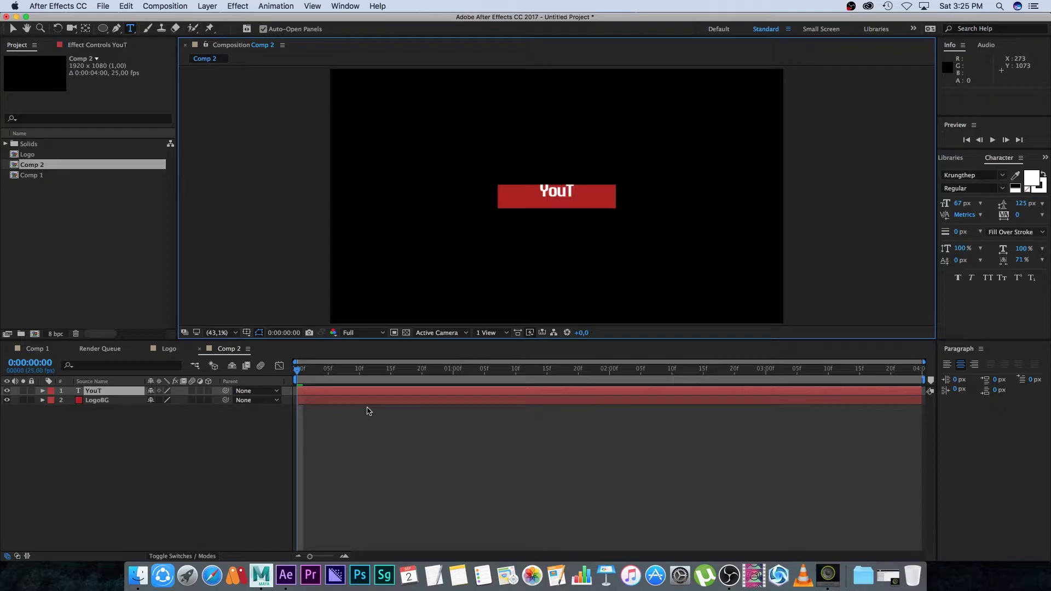
type("ube Channel")
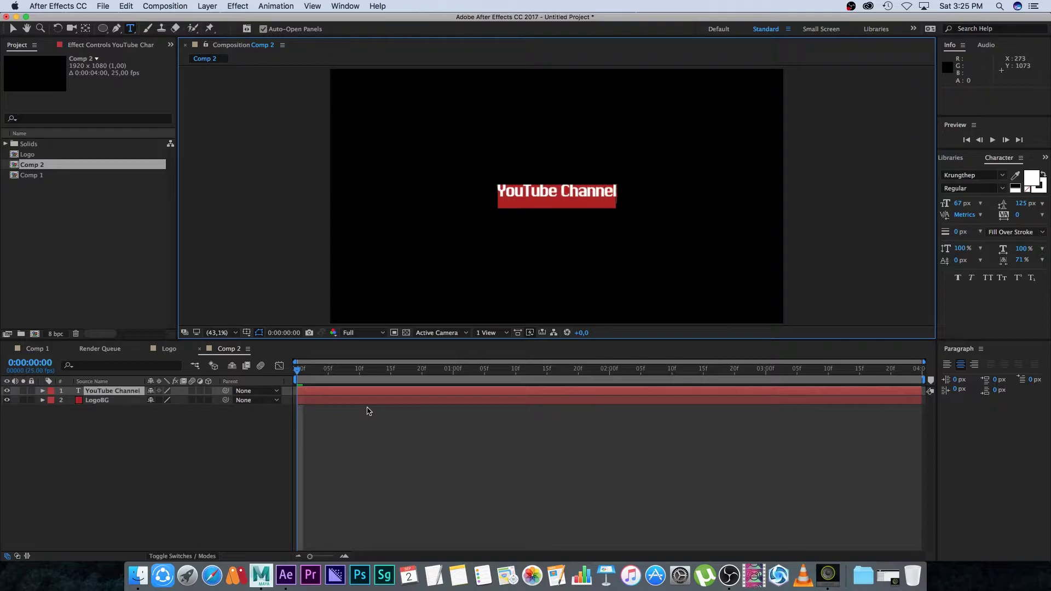
left_click_drag(959, 204, 952, 205)
left_click(126, 466)
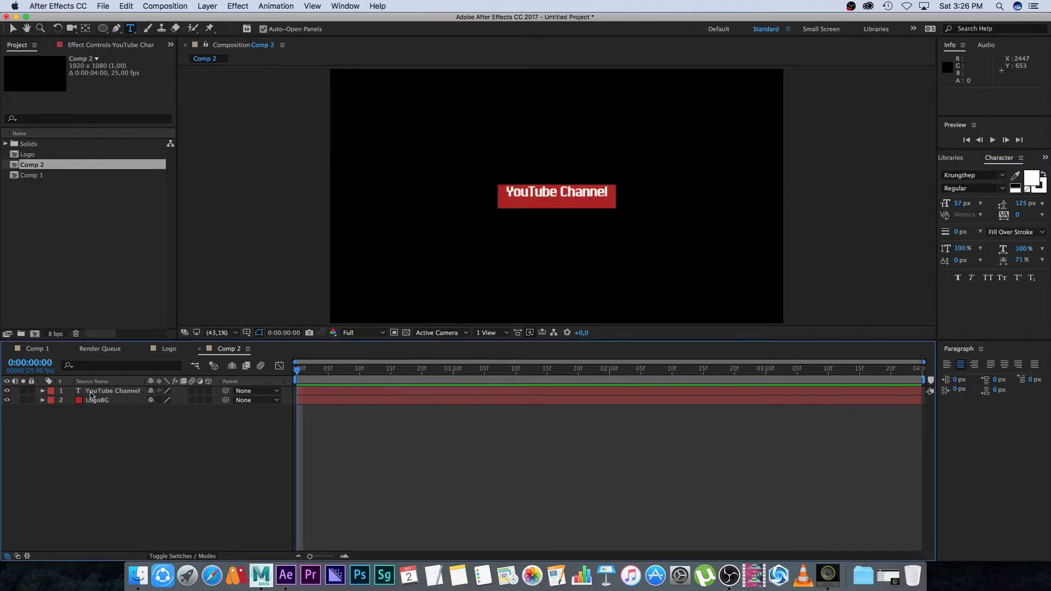
left_click(75, 393)
key("Down")
key("Down")
key("Down")
key("Down")
key("Down")
key("Down")
key("Down")
key("Down")
key("Down")
key("Down")
key("Down")
key("Down")
key("Down")
key("Down")
key("Down")
key("Down")
key("Down")
key("Down")
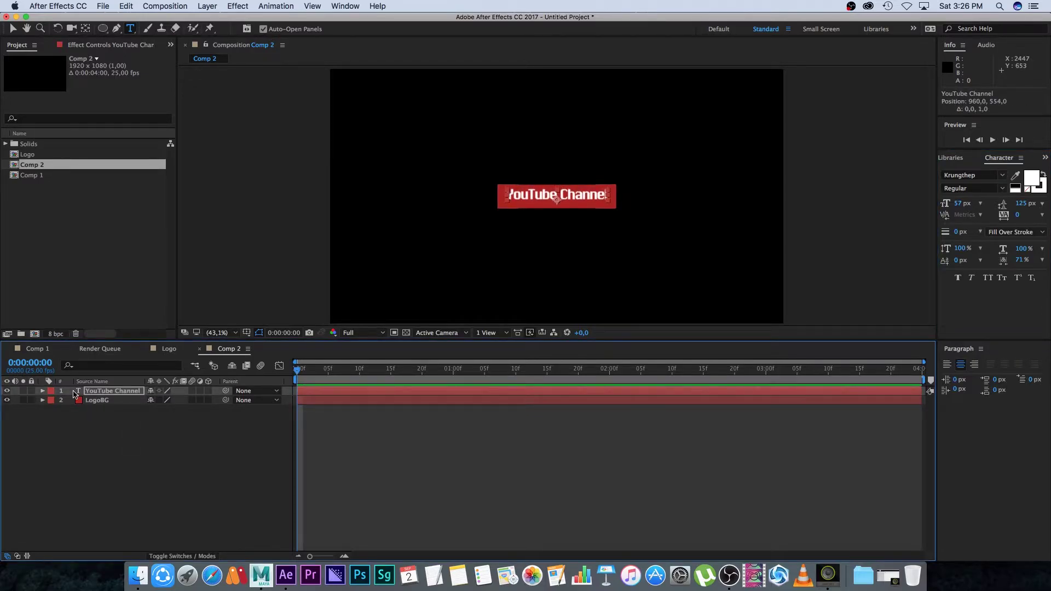
left_click(103, 438)
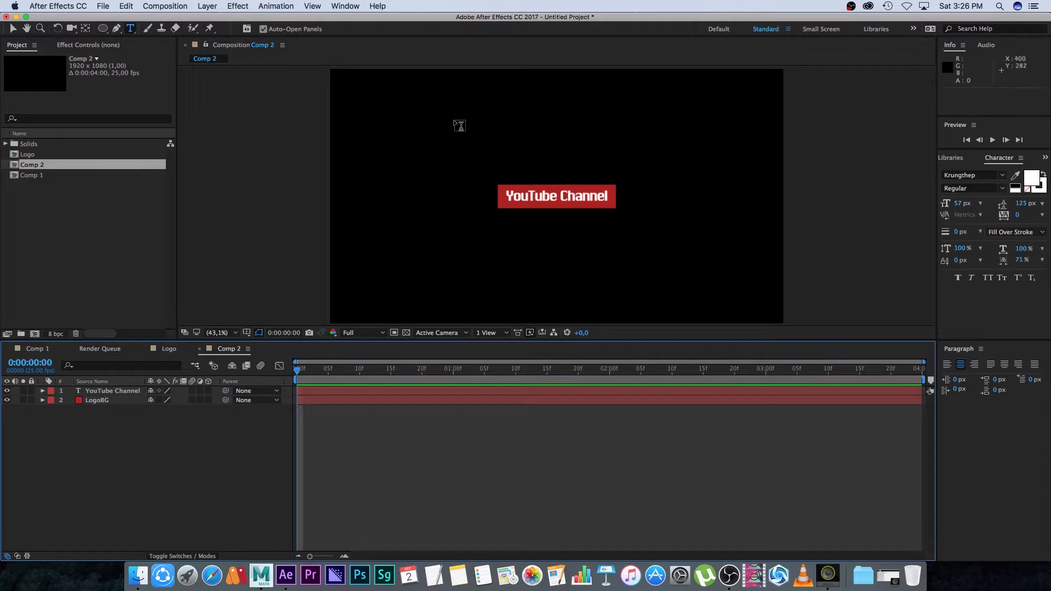
Step: Add a 1920×1080 solid named BG and move it below LogoBG in the stack
right_click(142, 441)
mouse_move(143, 441)
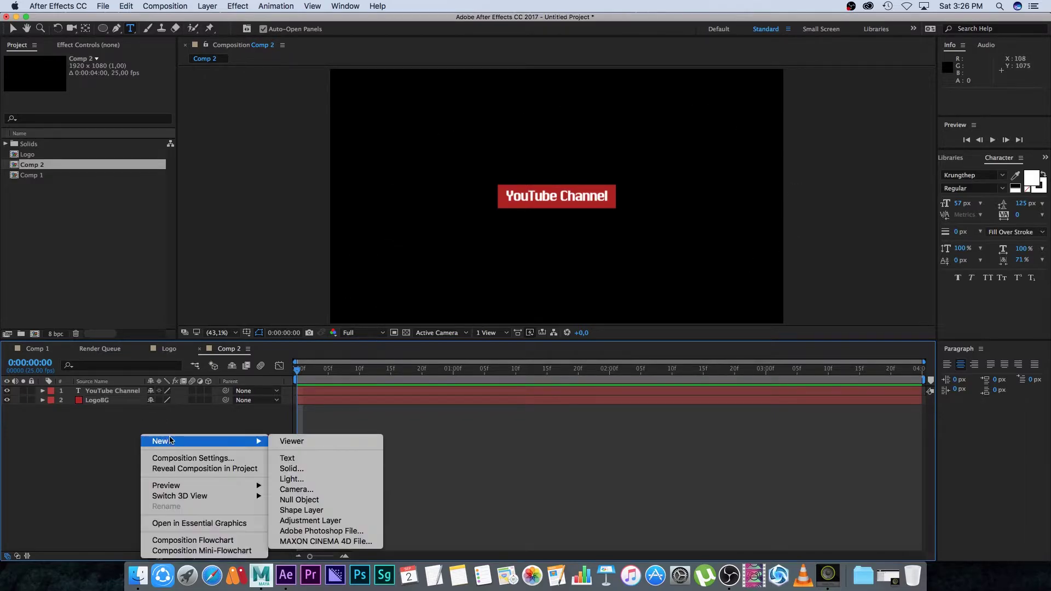
left_click(291, 470)
type("BG")
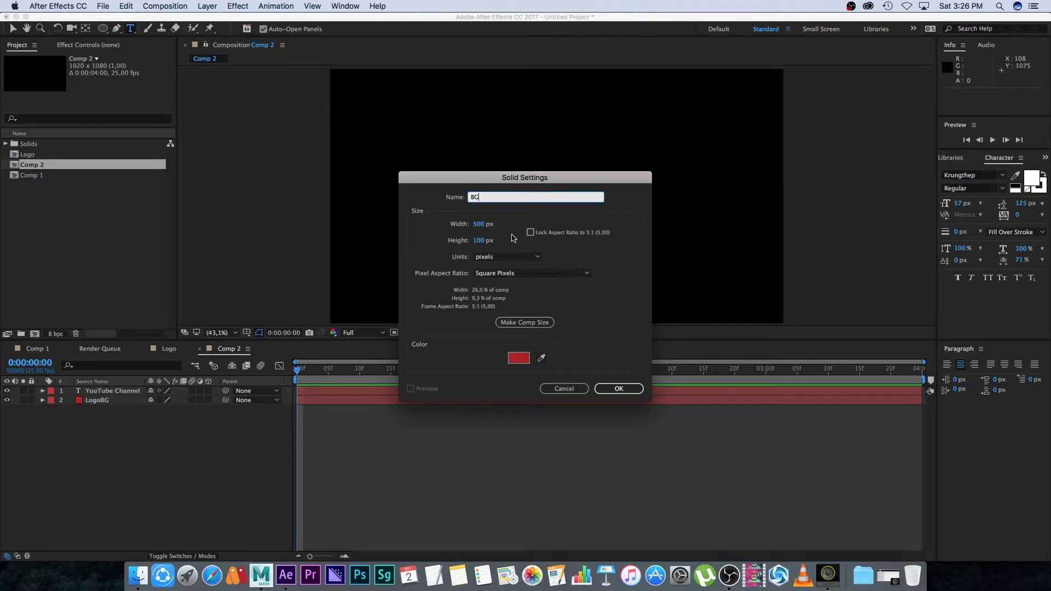
left_click(472, 224)
type("1920")
key("Tab")
type("1080")
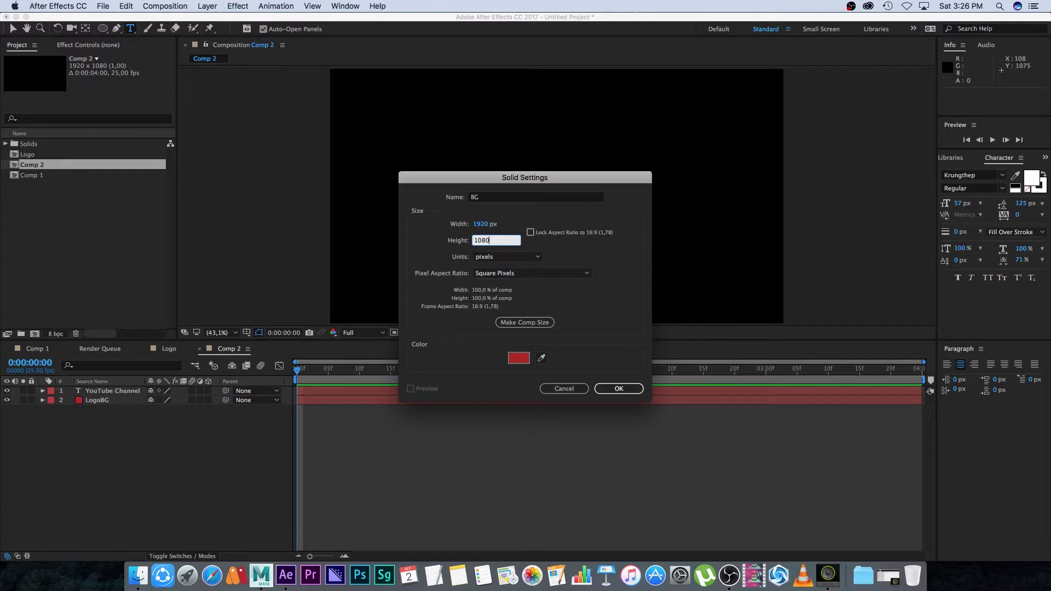
left_click(524, 322)
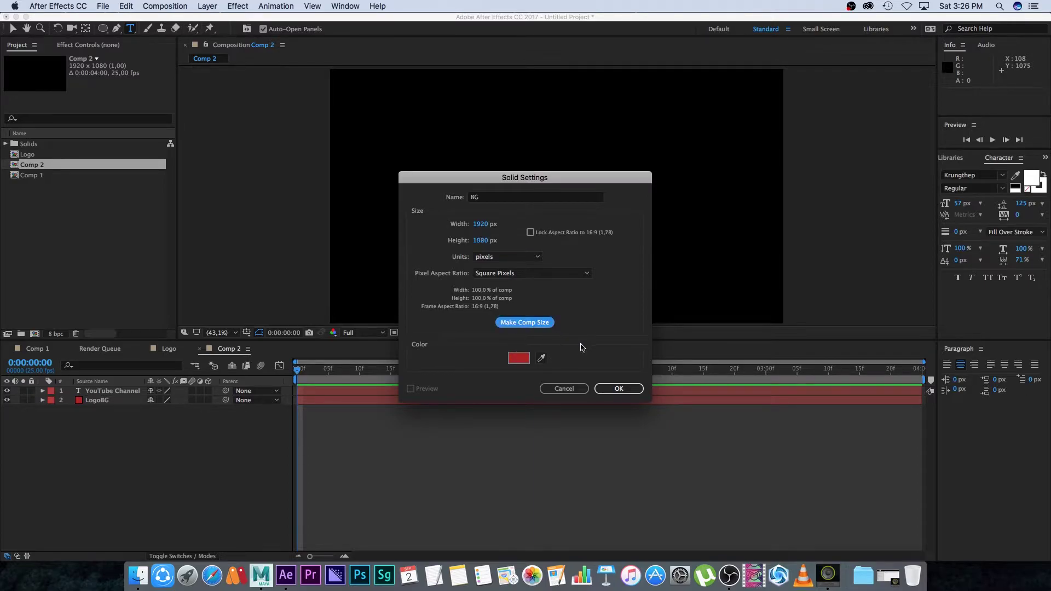
left_click(612, 388)
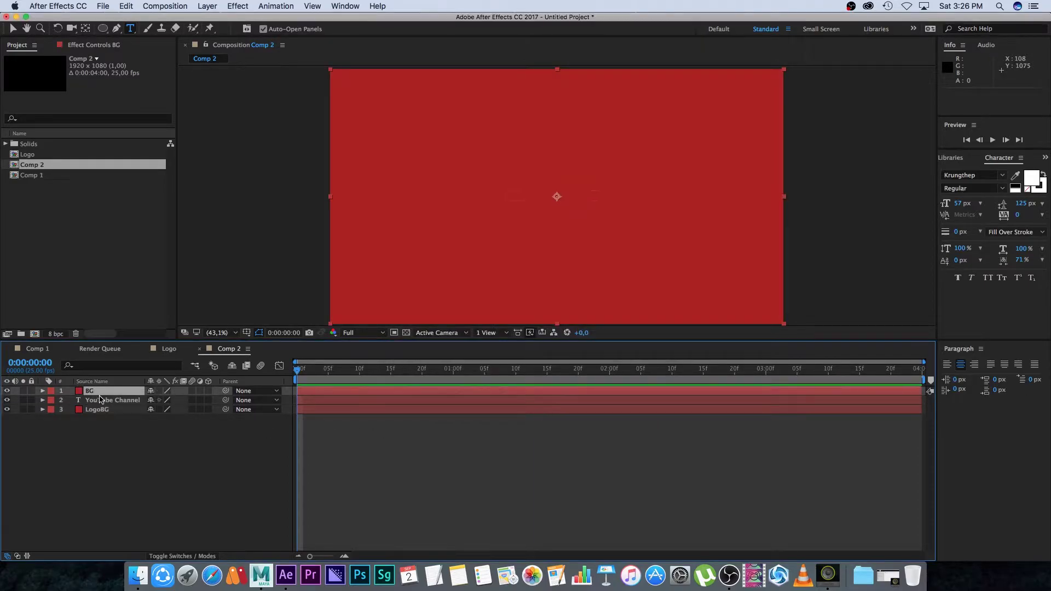
left_click_drag(90, 393, 118, 418)
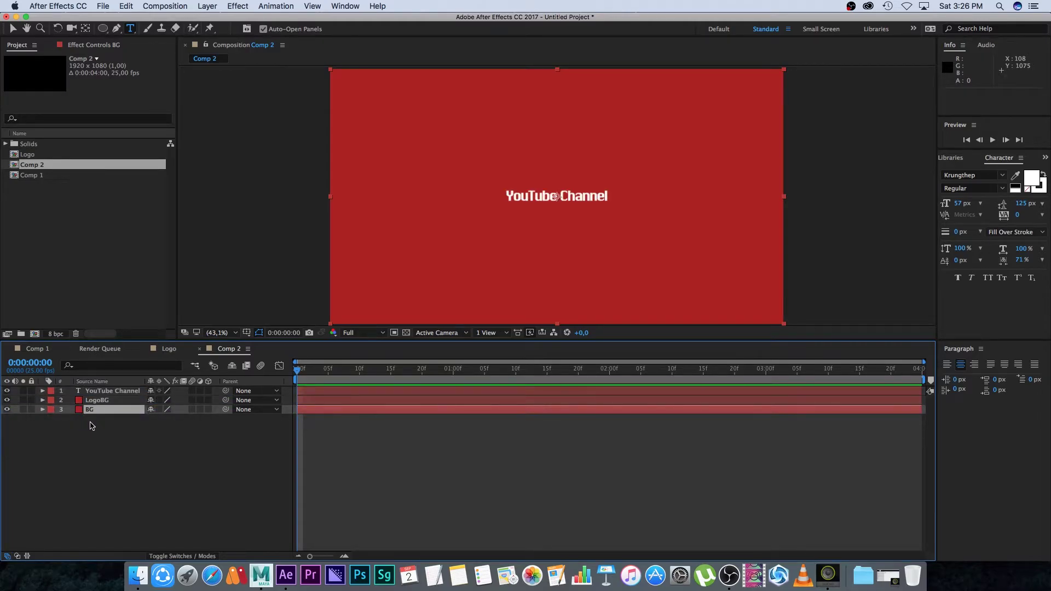
Step: Apply a radial Gradient Ramp to BG with its centre moved onto the logo
right_click(82, 410)
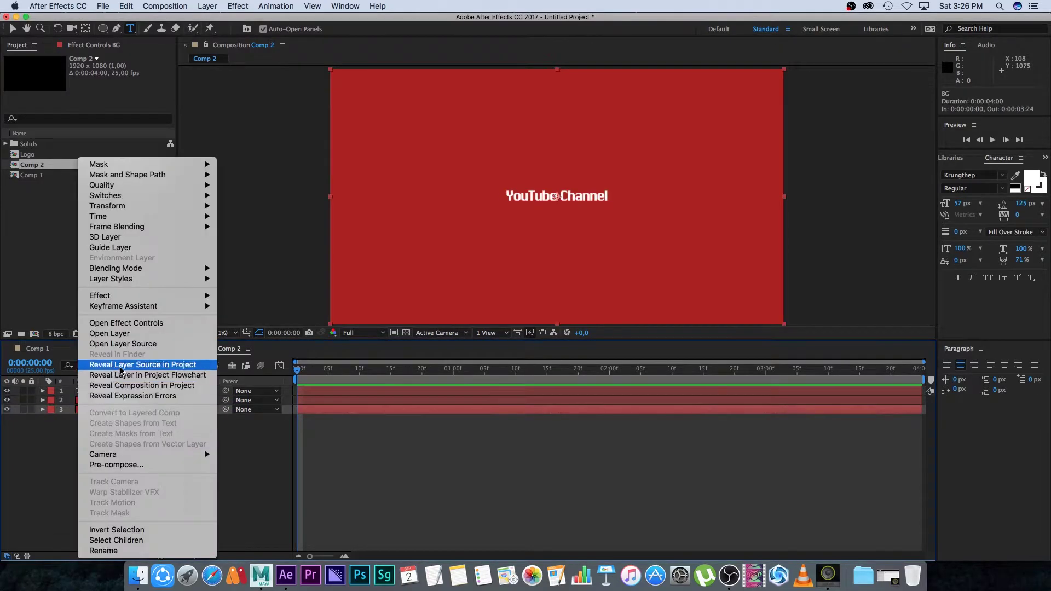
mouse_move(129, 299)
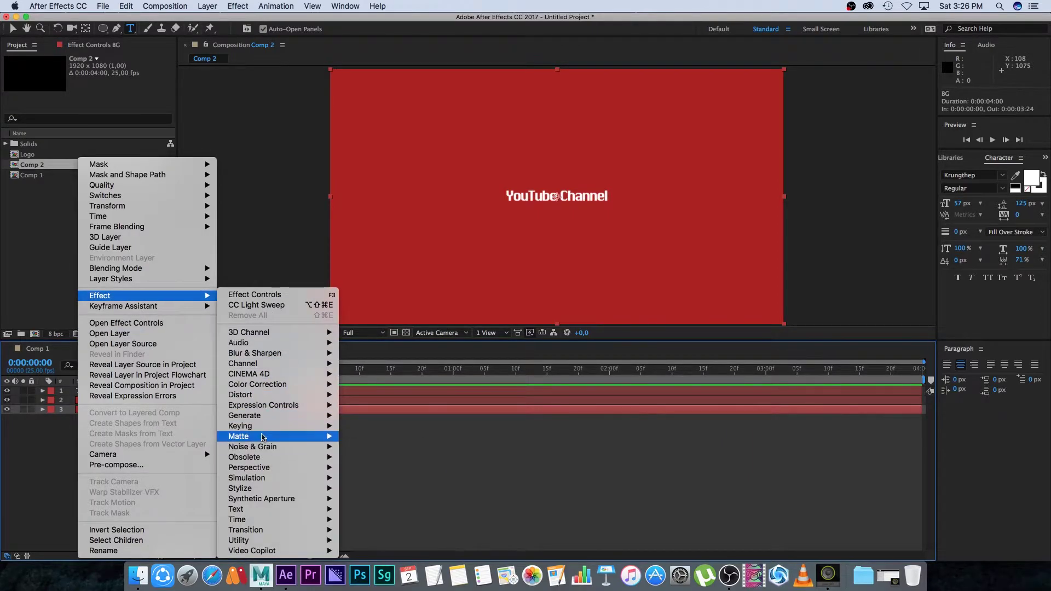
mouse_move(256, 417)
left_click(370, 467)
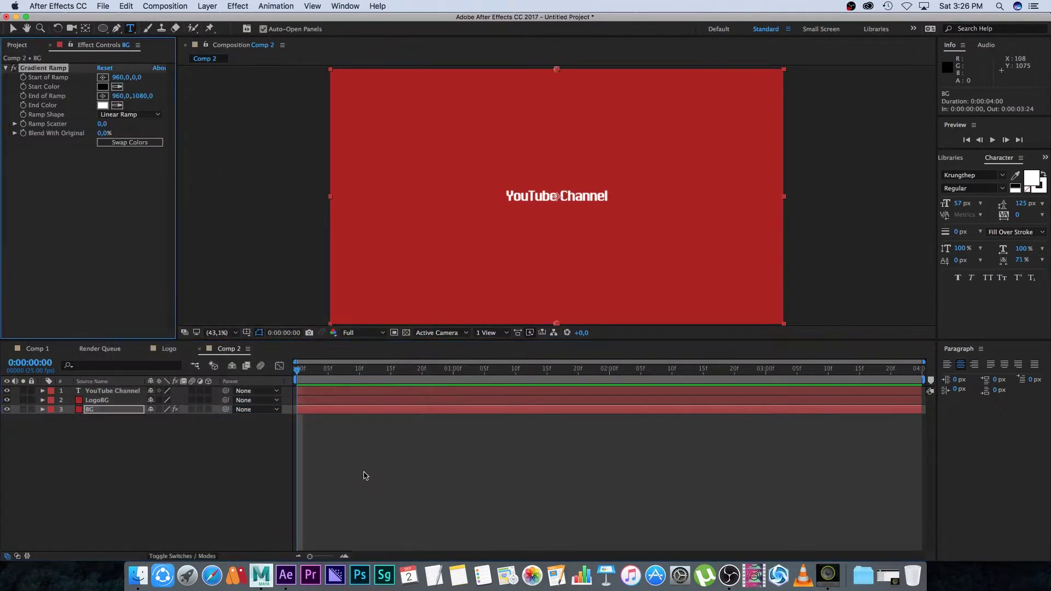
left_click(117, 115)
left_click(119, 136)
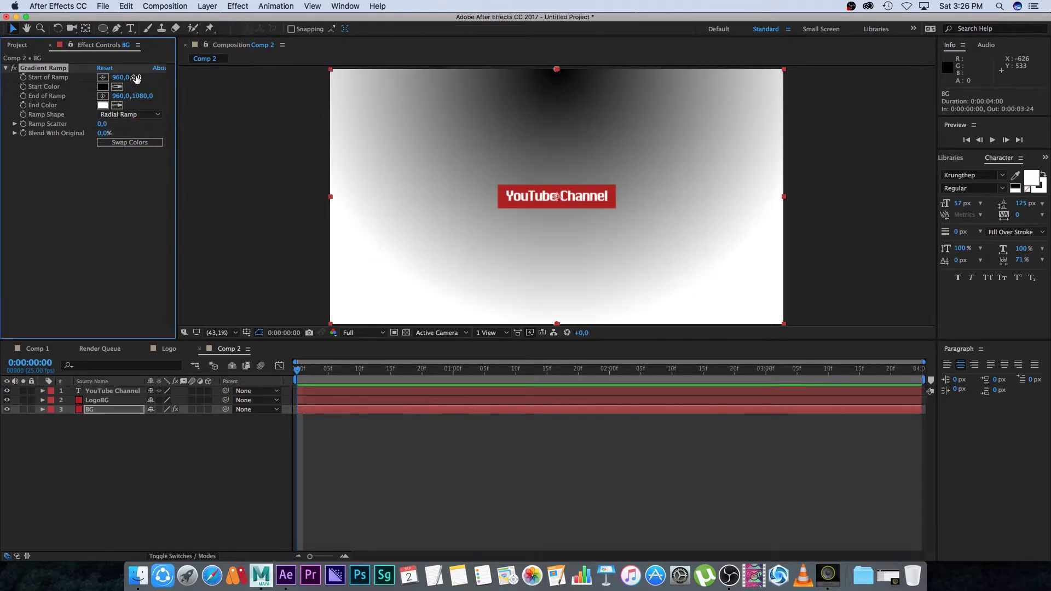
left_click_drag(137, 77, 398, 104)
Step: Swap the ramp colours, make the start colour grey 626262, and adjust the ramp's size
left_click(131, 143)
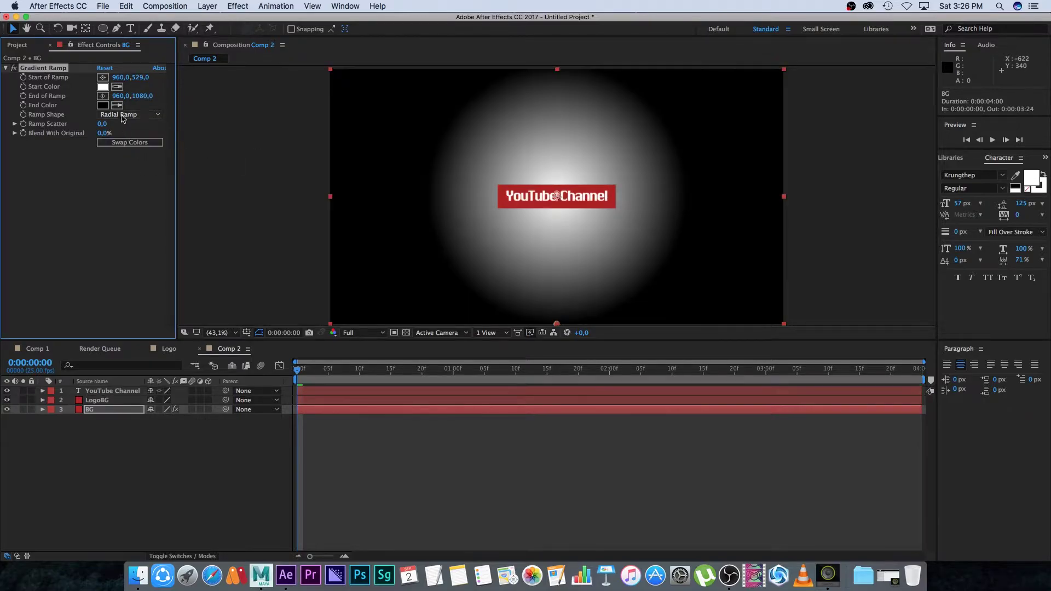
left_click(103, 87)
left_click_drag(272, 402, 224, 403)
left_click(471, 318)
left_click_drag(134, 98, 459, 109)
left_click_drag(167, 91, 134, 97)
left_click(124, 445)
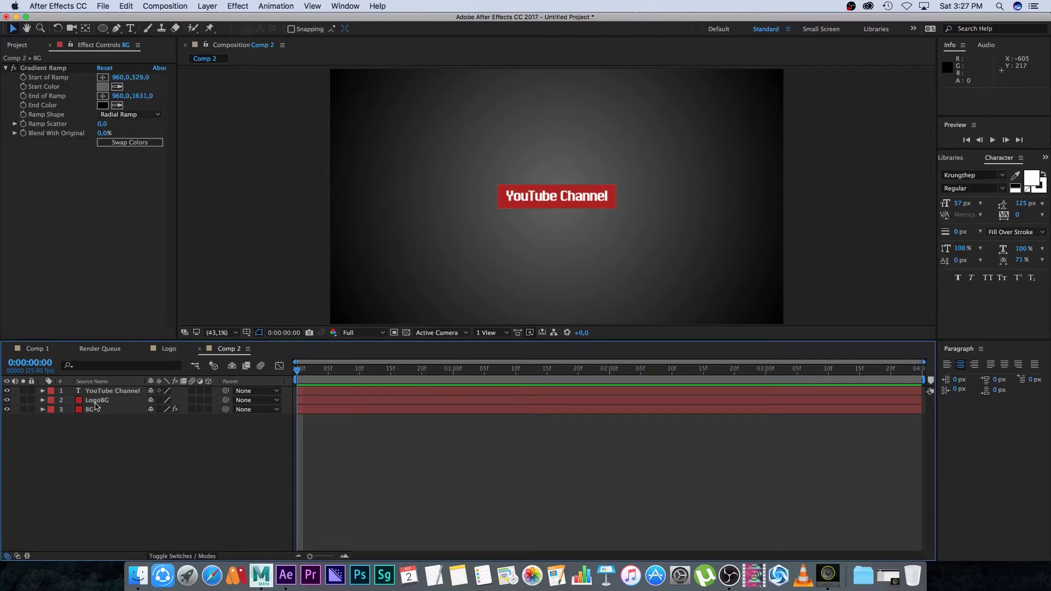
left_click(97, 401)
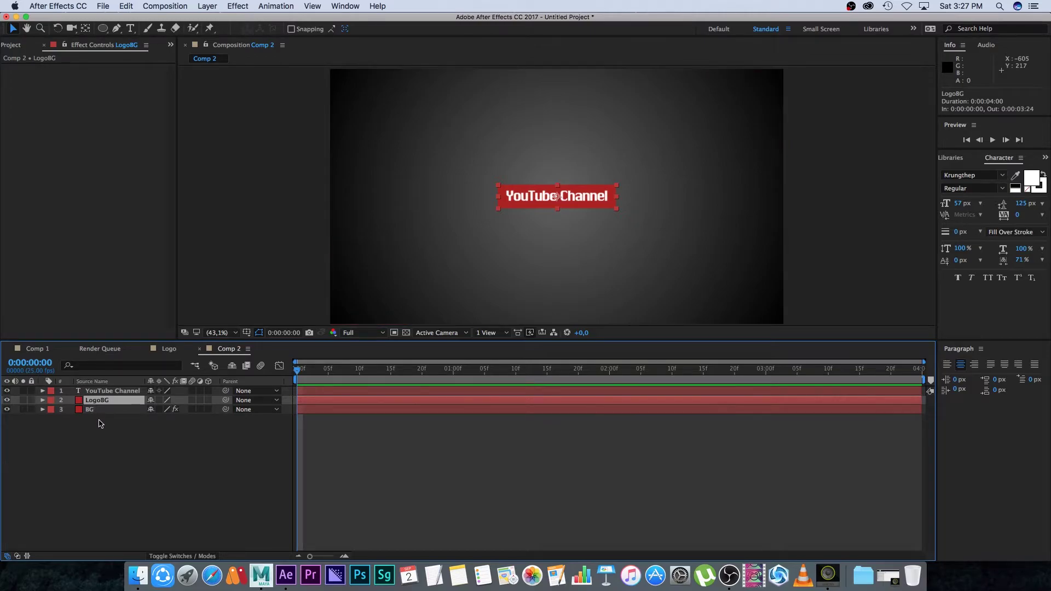
Step: Add a Drop Shadow to the LogoBG bar with distance 18 and softness 56
key("ctrl+space")
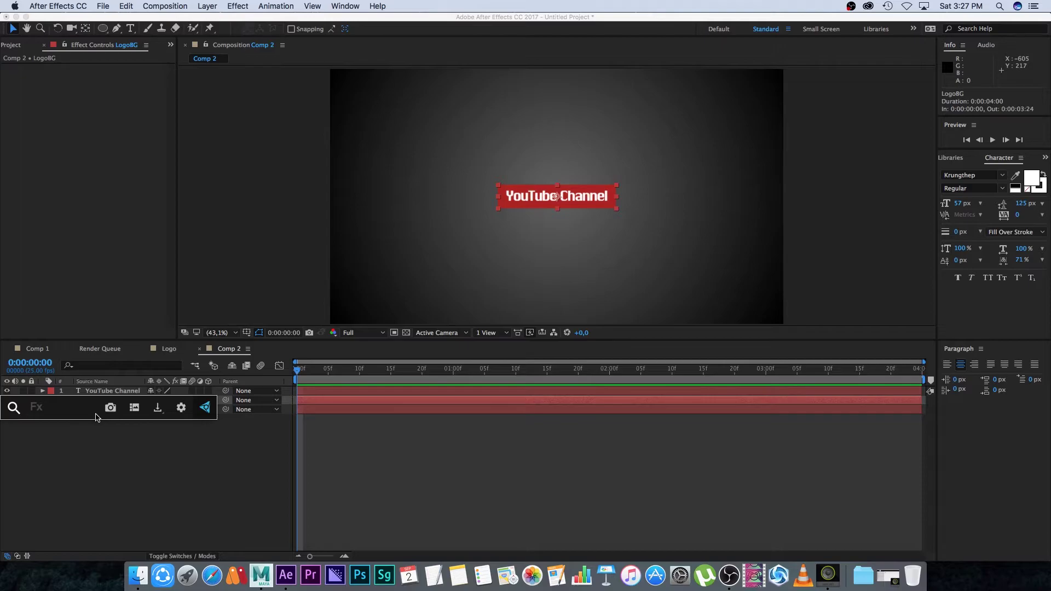
type("drop")
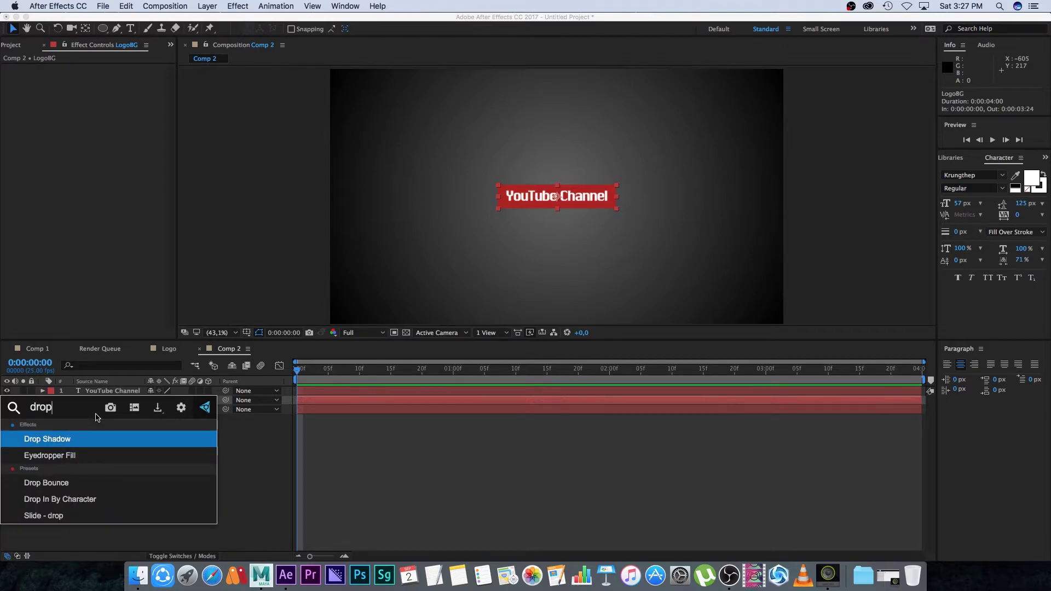
key("Return")
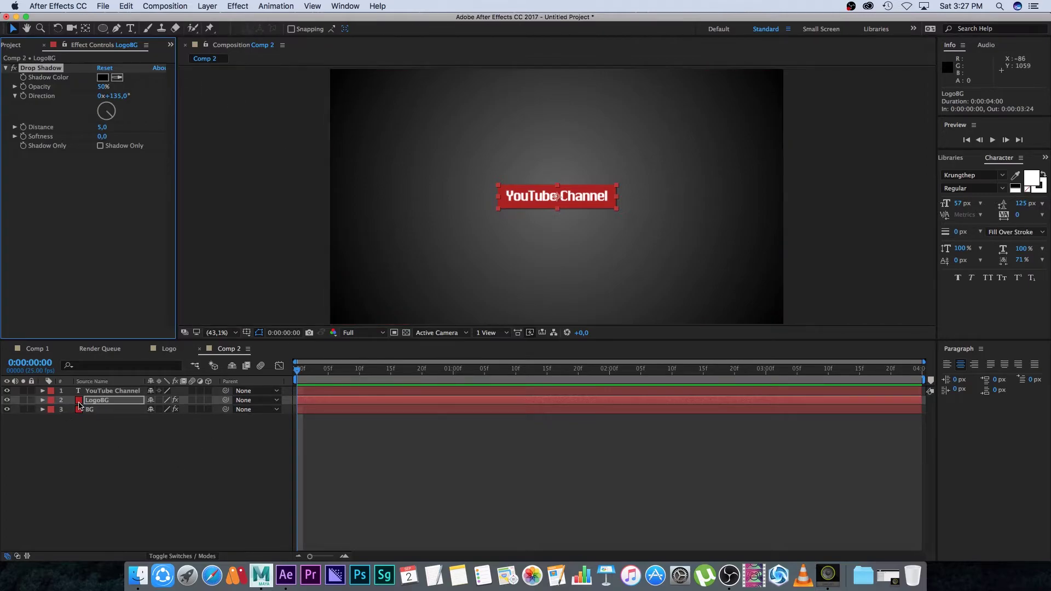
right_click(79, 405)
mouse_move(126, 300)
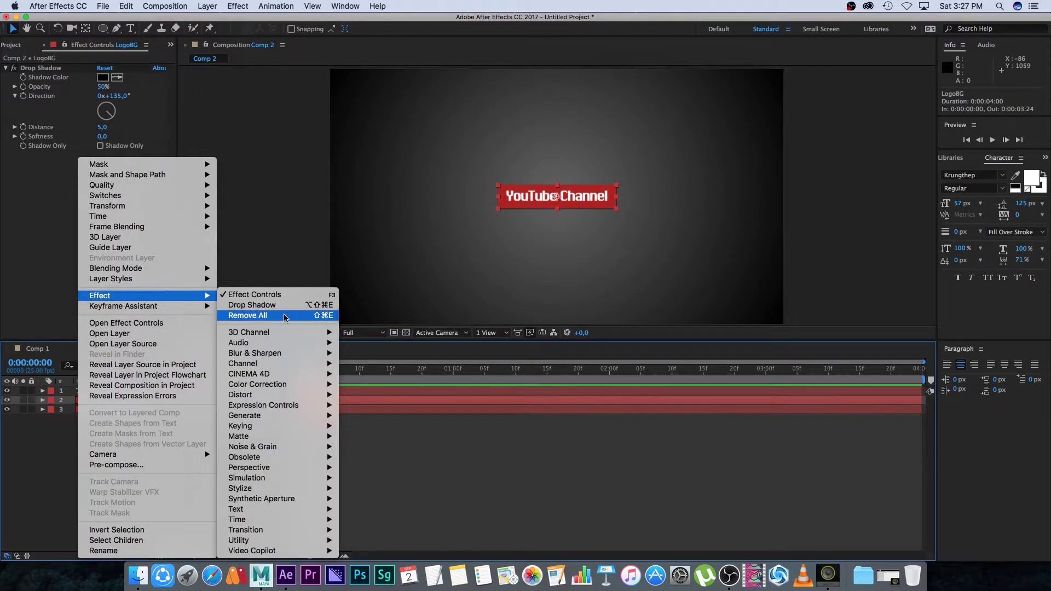
mouse_move(262, 472)
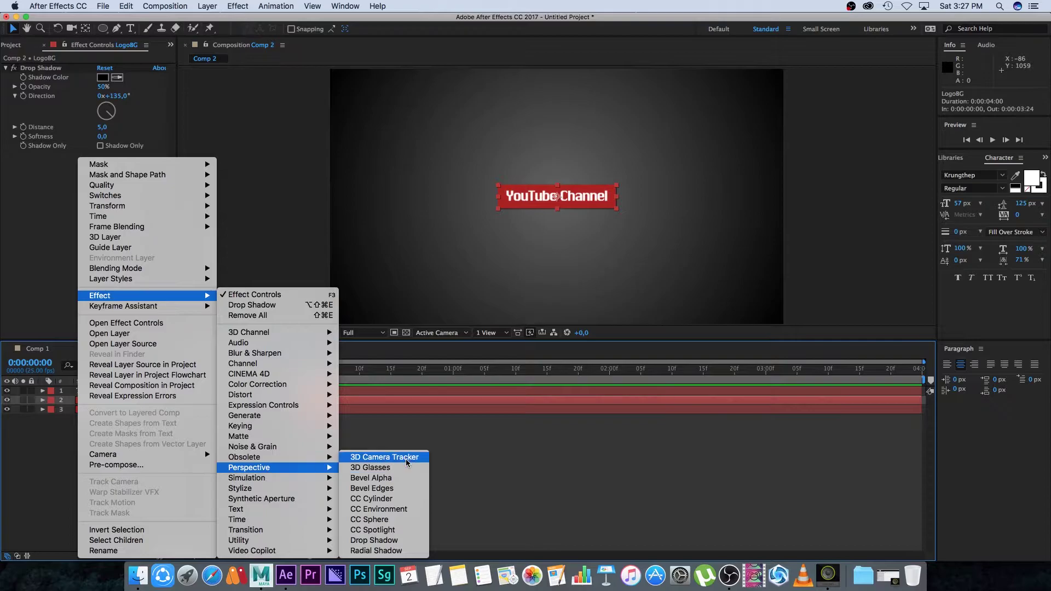
left_click(385, 541)
left_click_drag(101, 128, 123, 147)
left_click(196, 491)
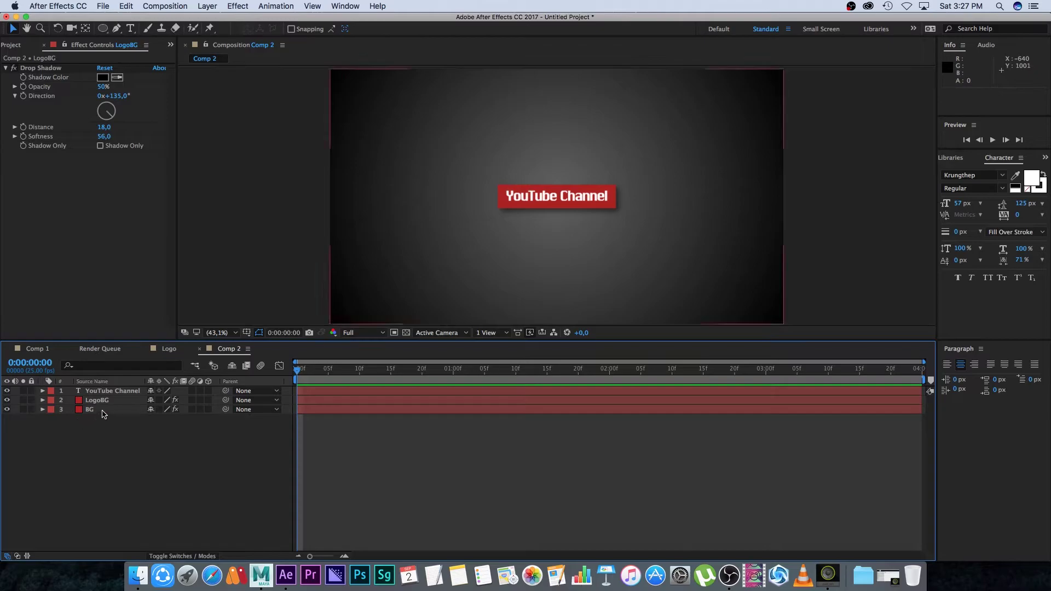
key("super+a")
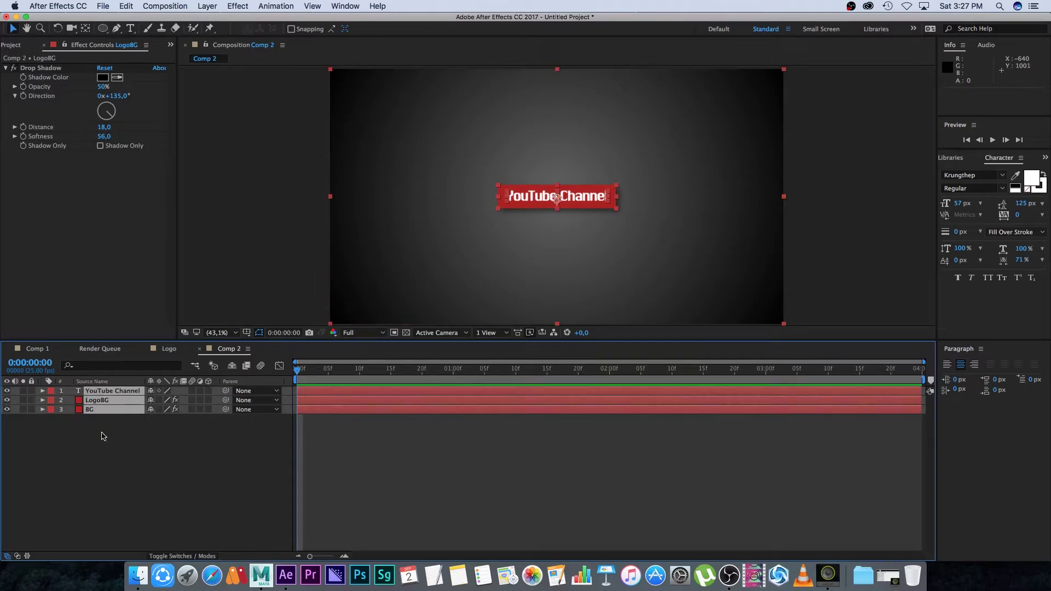
Step: Pre-compose the three selected layers into a composition named Logo
right_click(97, 402)
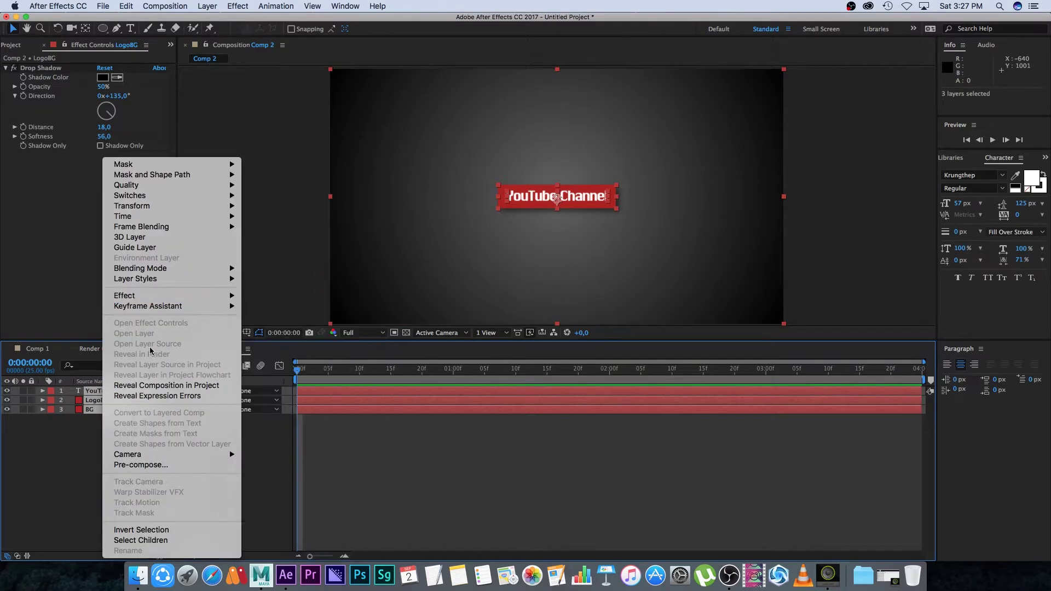
left_click(151, 465)
type("Logo")
key("Return")
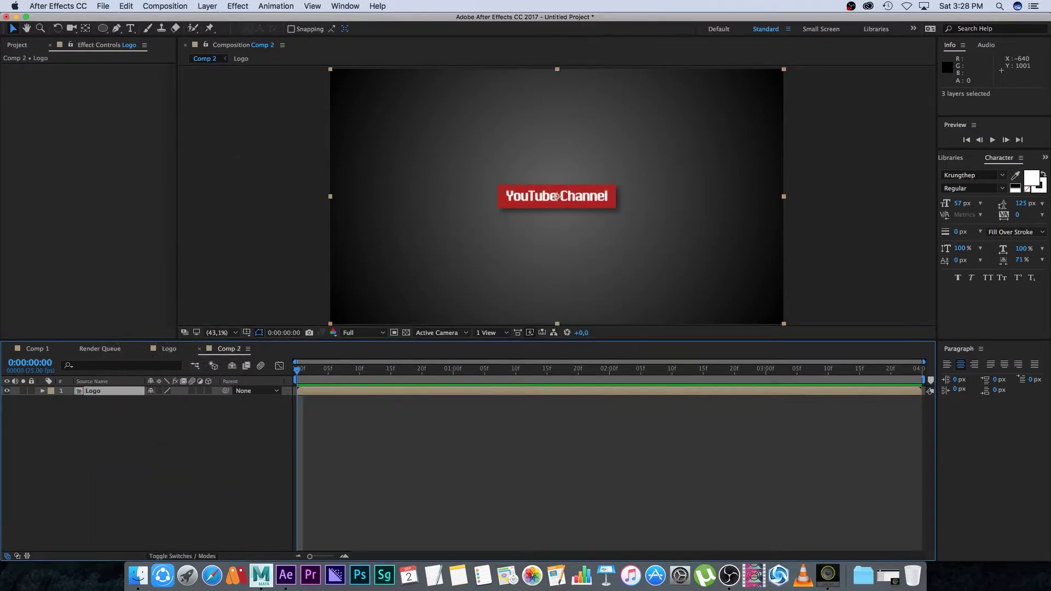
Step: Create a pure white 1920×1920 px solid above the Logo layer
left_click(130, 464)
right_click(158, 450)
mouse_move(204, 441)
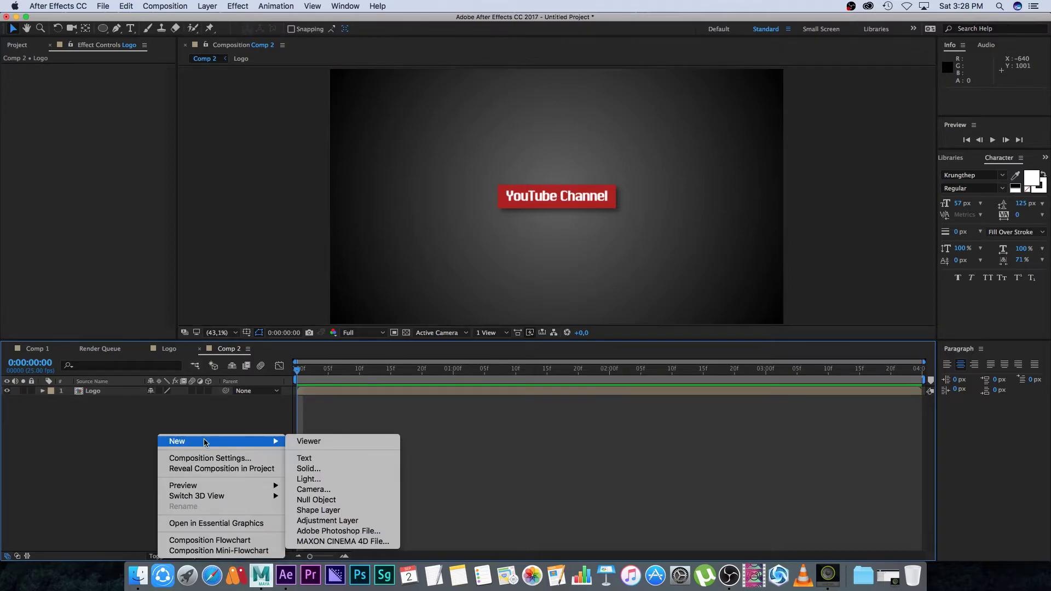
left_click(309, 468)
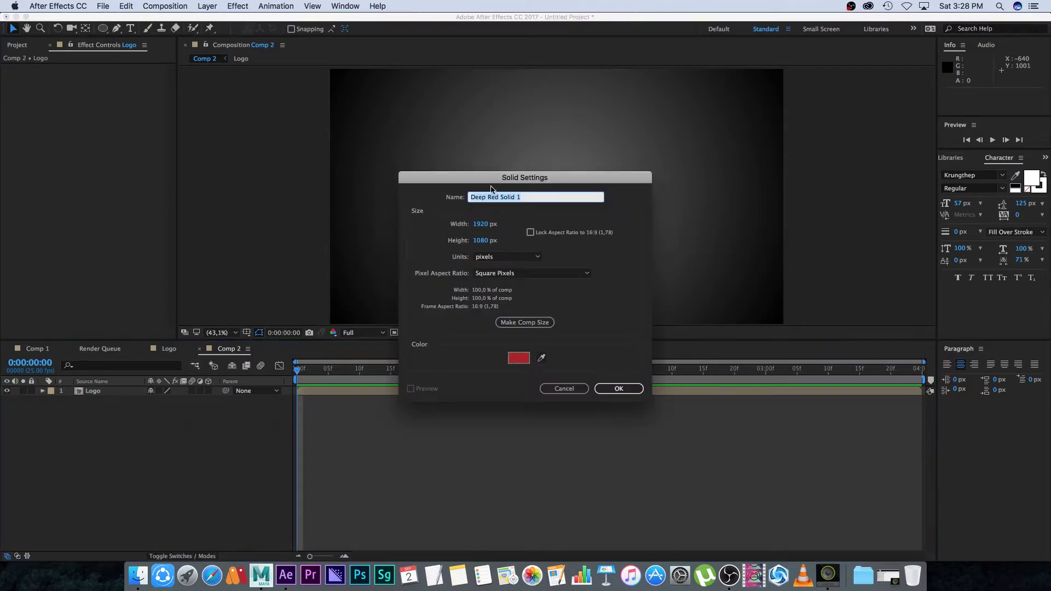
left_click_drag(480, 240, 504, 266)
left_click(485, 240)
type("1920")
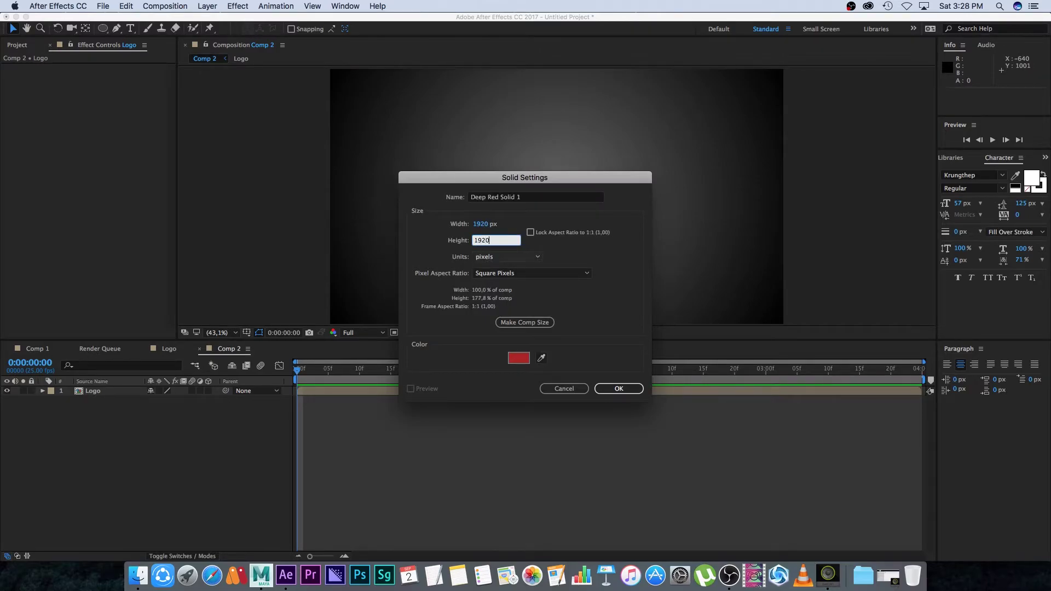
key("Tab")
left_click(518, 358)
left_click(242, 362)
left_click_drag(226, 344, 234, 312)
left_click(477, 317)
left_click(619, 388)
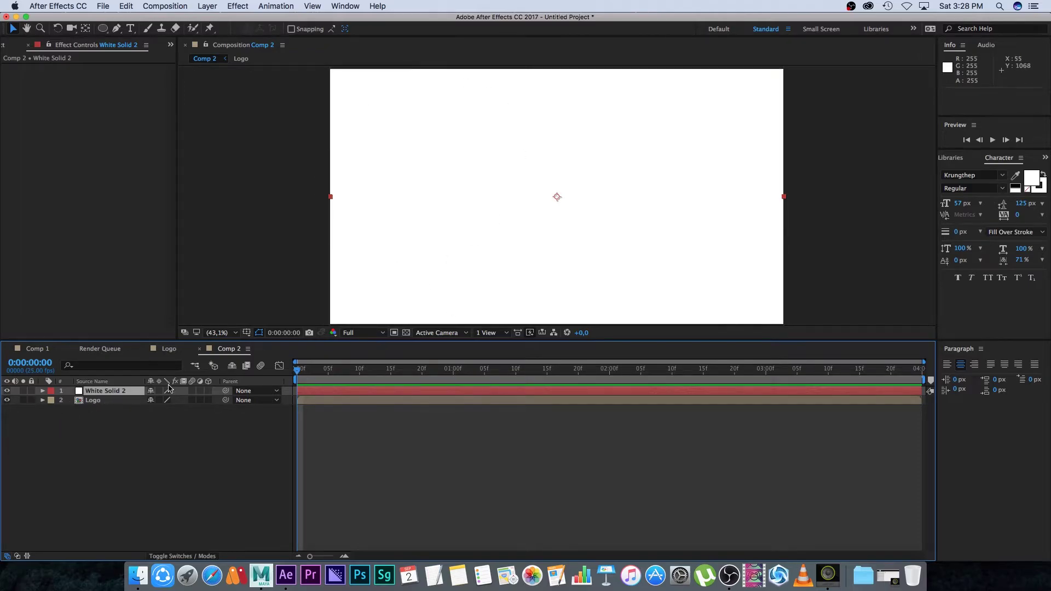
Step: Give the white solid a circular ellipse mask and set its Scale to 0%
left_click(108, 89)
key("q")
left_click_drag(102, 32, 147, 58)
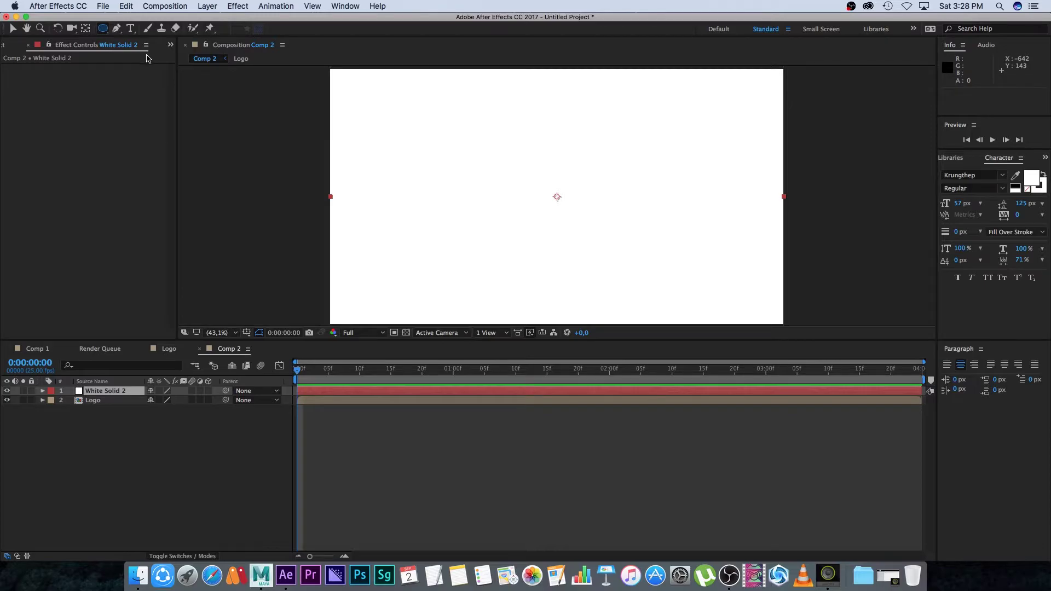
double_click(103, 28)
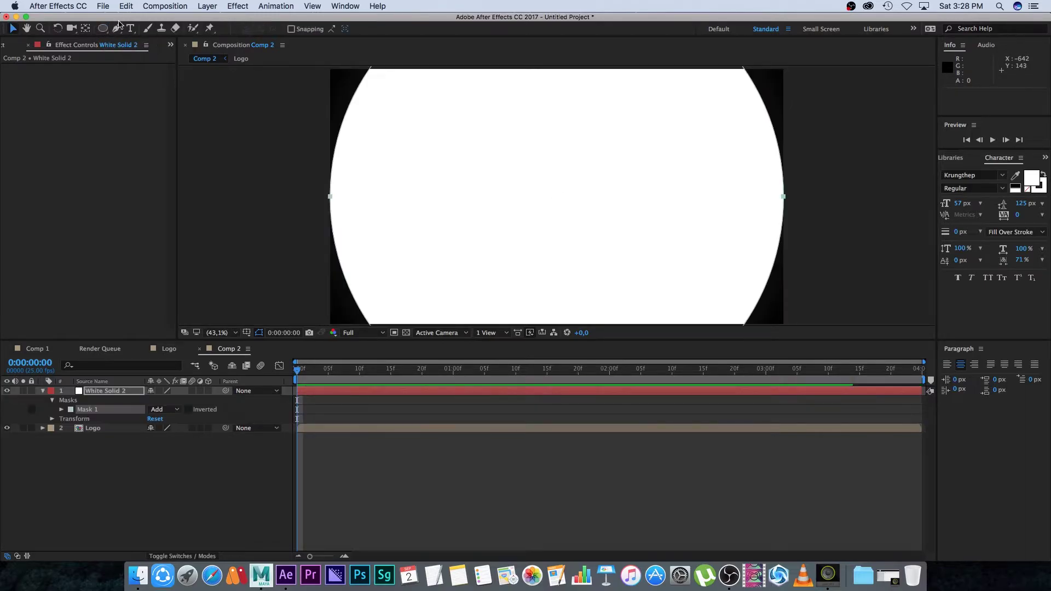
key("v")
key("s")
mouse_move(164, 401)
left_mouse_down()
mouse_move(219, 399)
mouse_move(174, 400)
left_mouse_up()
left_click(164, 400)
type("0")
key("Return")
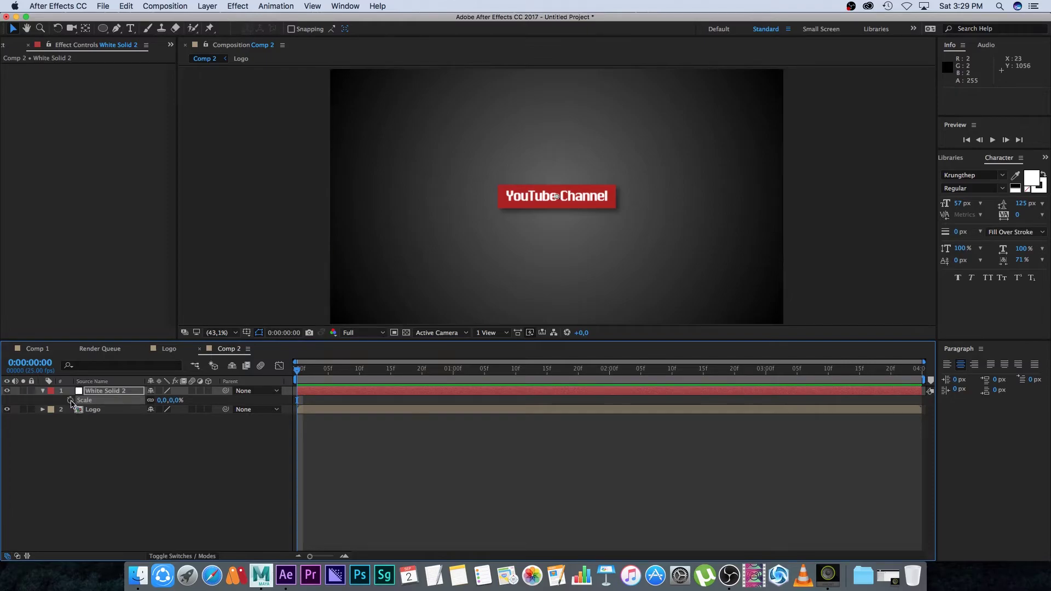
Step: Keyframe the circle's Scale at 0%, then 13% at frame 6 and 7% at frame 10
left_click(70, 400)
key("Page_Down")
key("Page_Down")
key("Page_Down")
key("Page_Down")
key("Page_Down")
key("Page_Down")
left_click(161, 400)
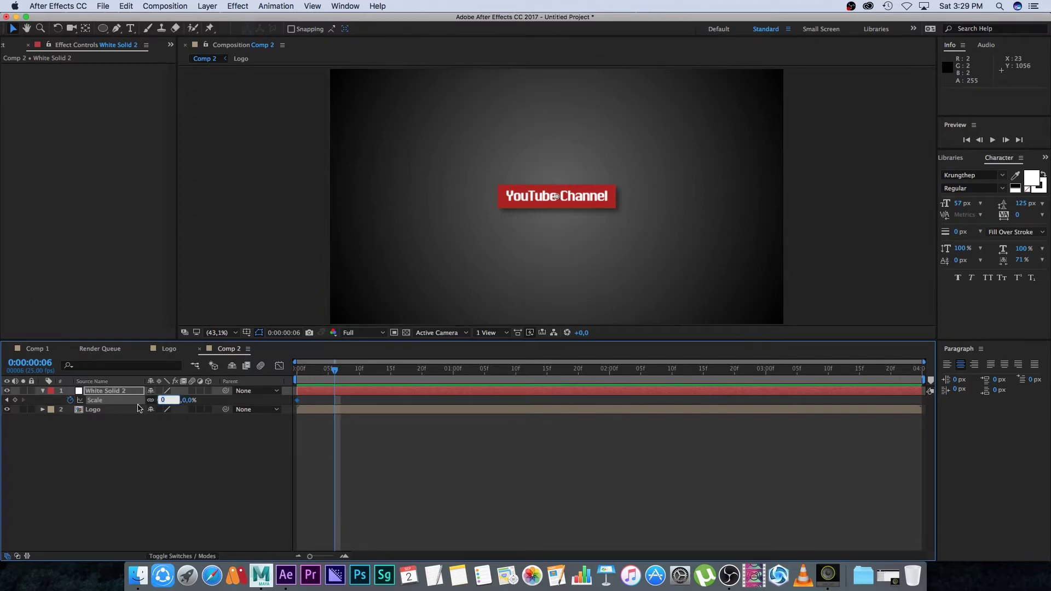
type("13")
key("Return")
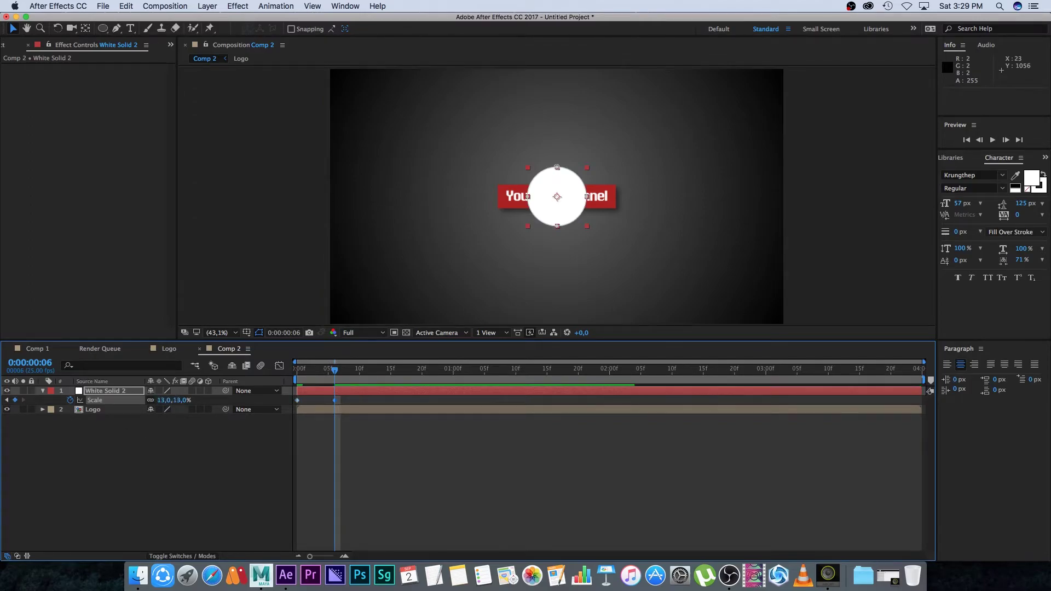
key("Page_Down")
key("Page_Down")
key("Page_Down")
key("Page_Down")
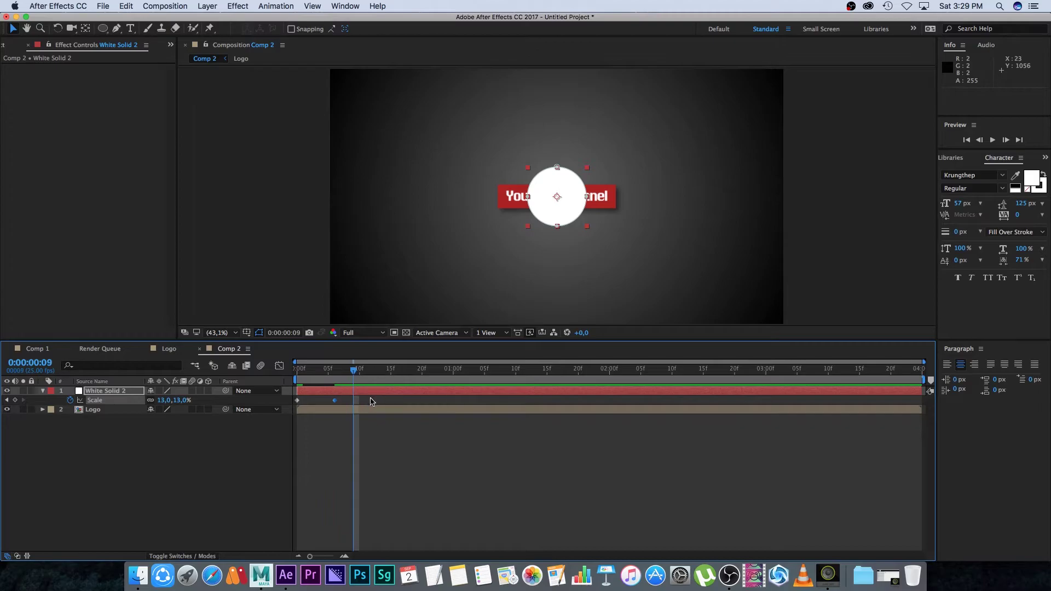
left_click(160, 401)
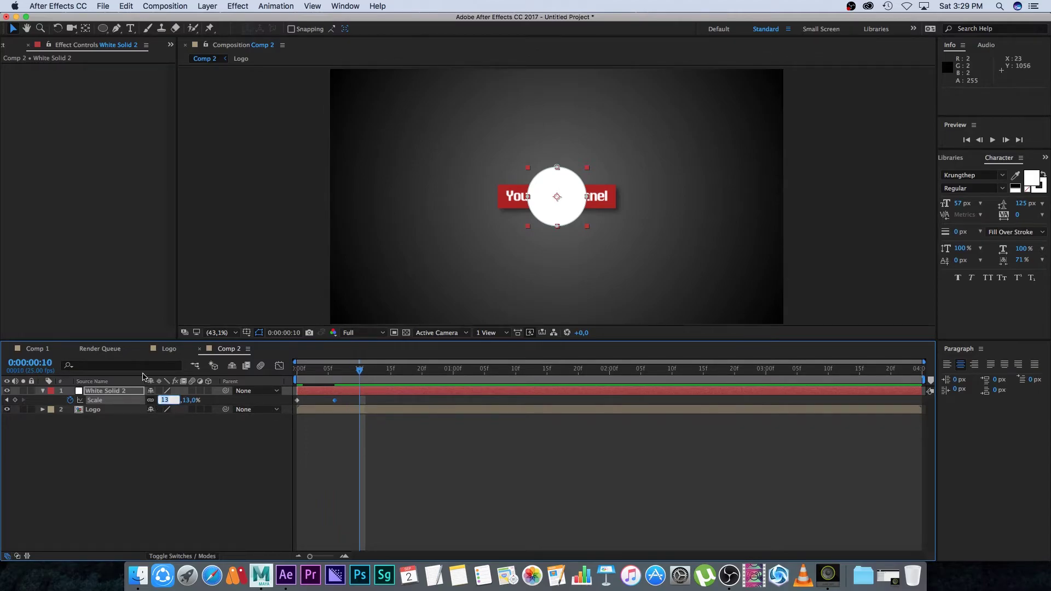
type("7")
key("Return")
Step: Add a 10% Scale keyframe at frame 14, preview the pop, and select all four keyframes
key("Page_Down")
key("Page_Down")
key("Page_Down")
key("Page_Down")
left_click(162, 400)
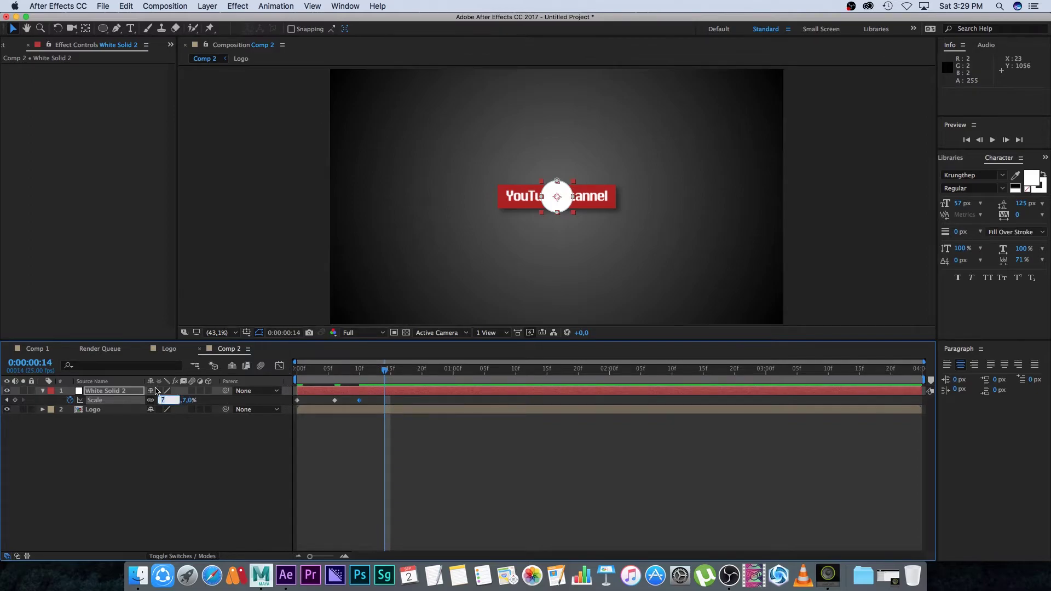
type("0")
key("Return")
key("Home")
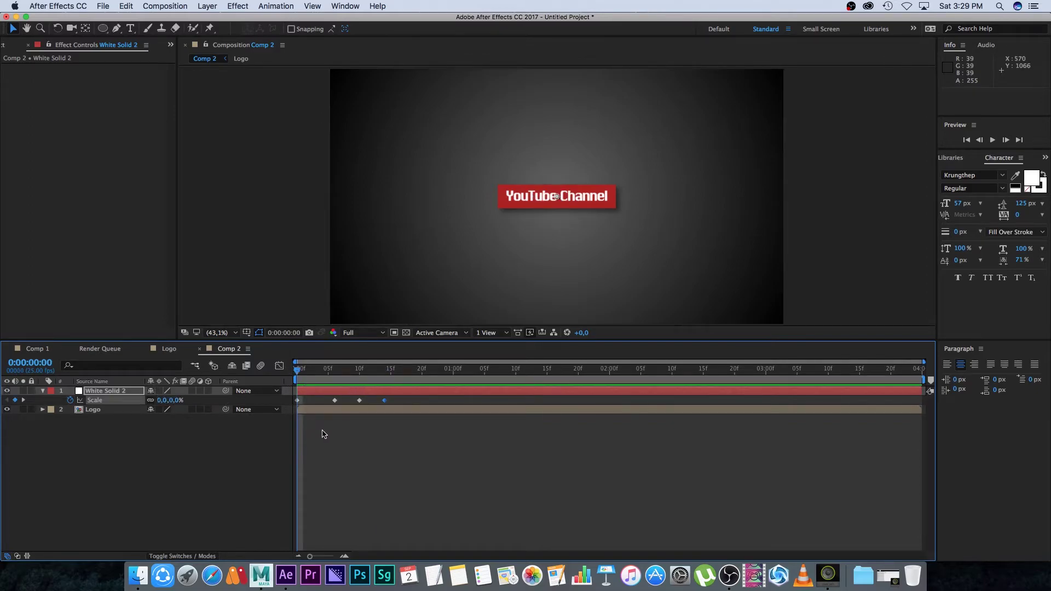
key("space")
key("space")
key("space")
key("space")
left_click_drag(391, 396, 294, 416)
Step: Apply Easy Ease to the four Scale keyframes and preview the result
right_click(383, 401)
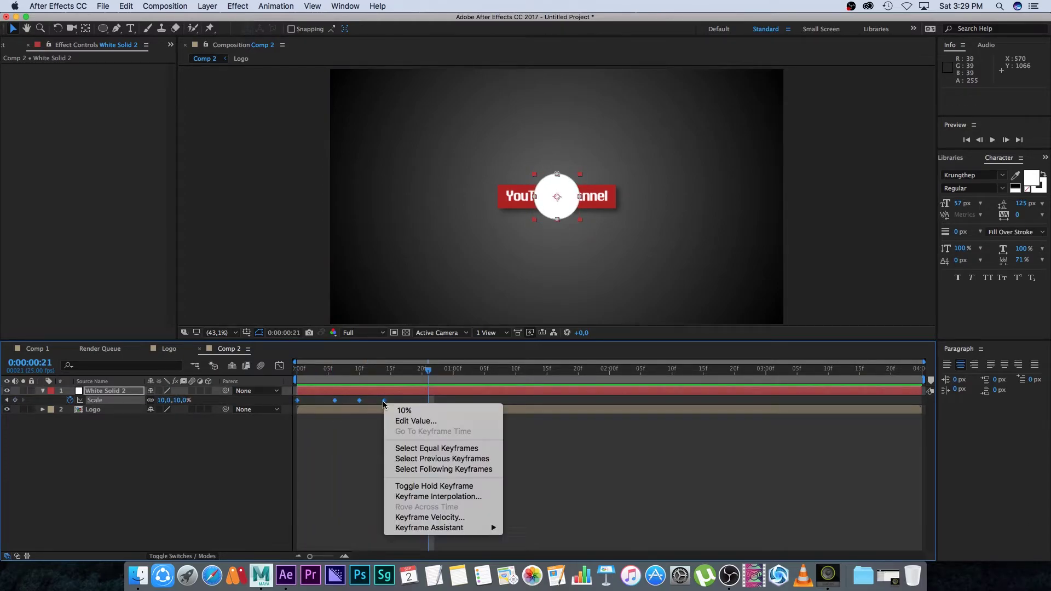
mouse_move(438, 527)
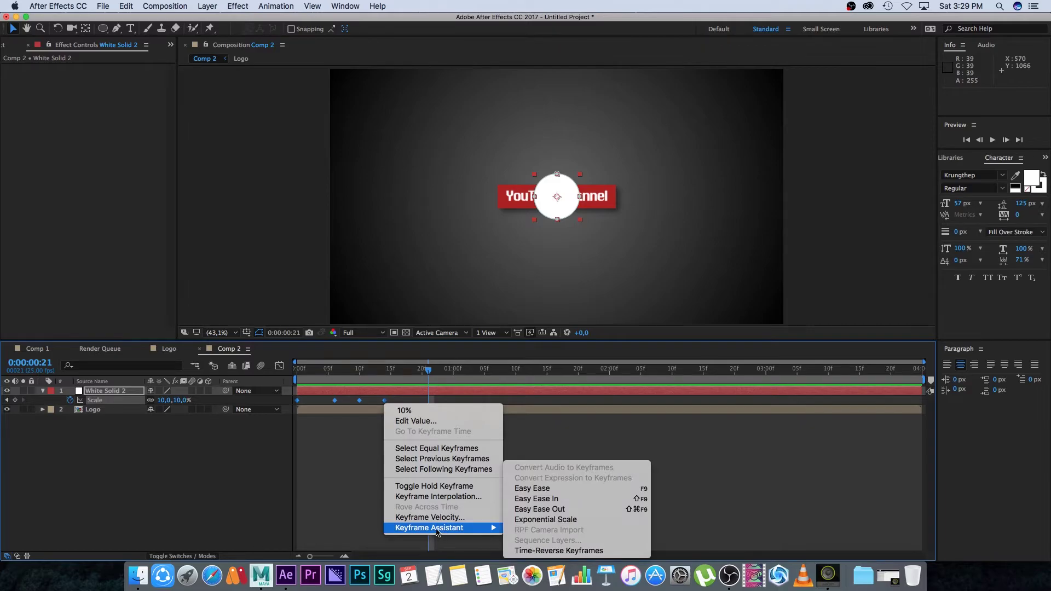
left_click(533, 489)
key("space")
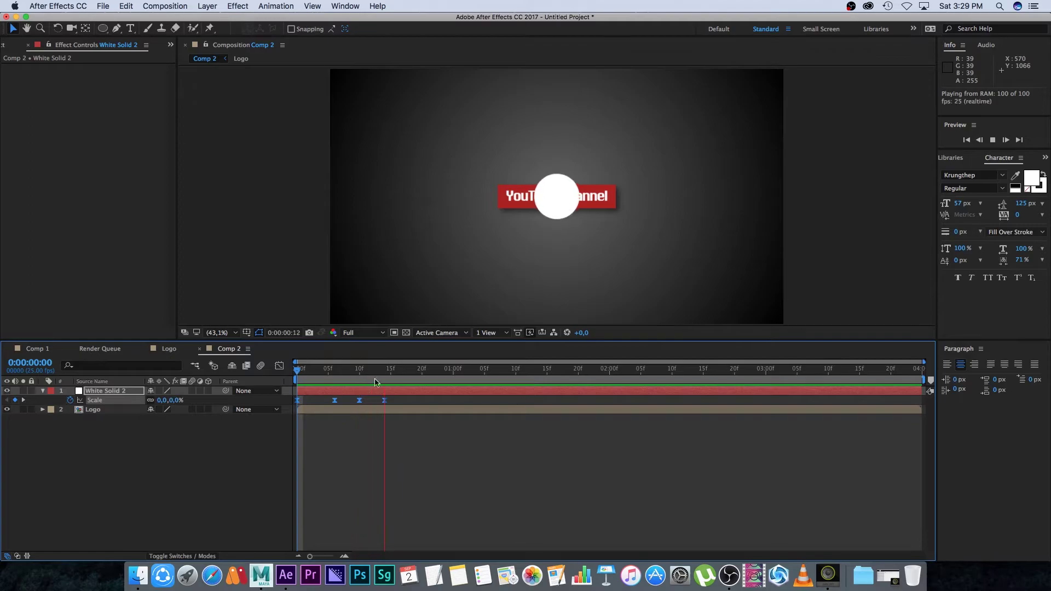
key("space")
Step: Hold Scale at 10% until frame 19, then grow the circle to 104% and preview
left_click(345, 450)
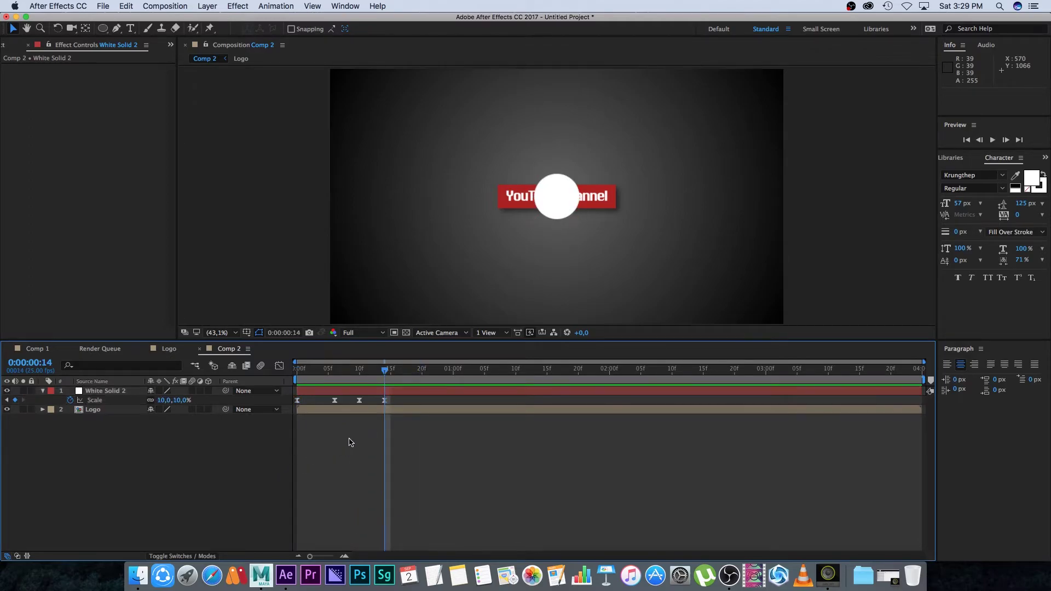
key("Page_Down")
key("Page_Down")
key("Page_Down")
key("Page_Down")
key("Page_Down")
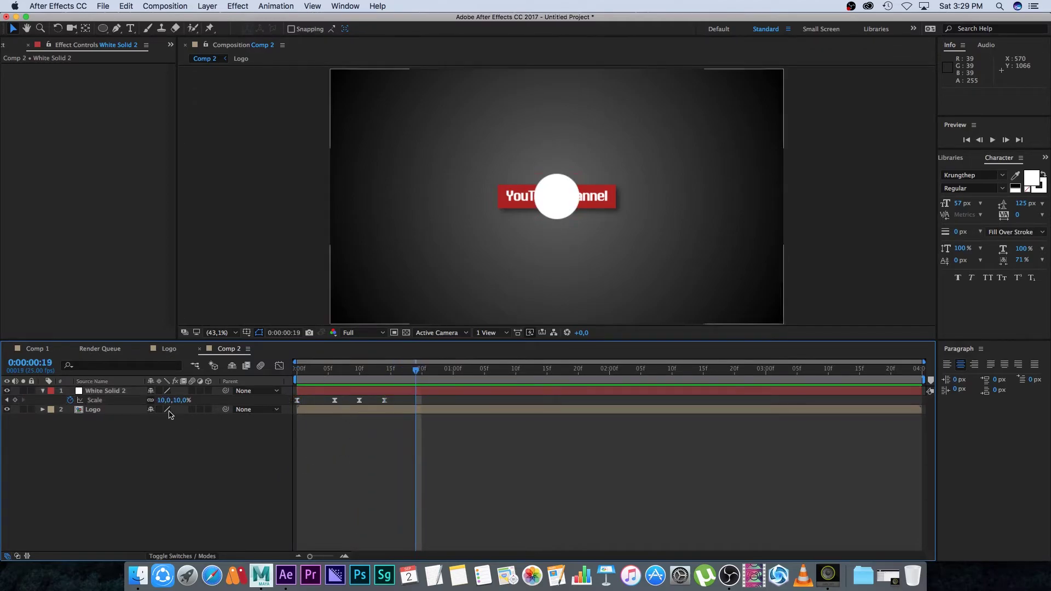
left_click(15, 400)
key("Page_Down")
key("Page_Down")
key("Page_Down")
key("Page_Down")
key("Page_Down")
key("Page_Down")
key("Page_Down")
key("Page_Down")
key("Page_Down")
key("Page_Down")
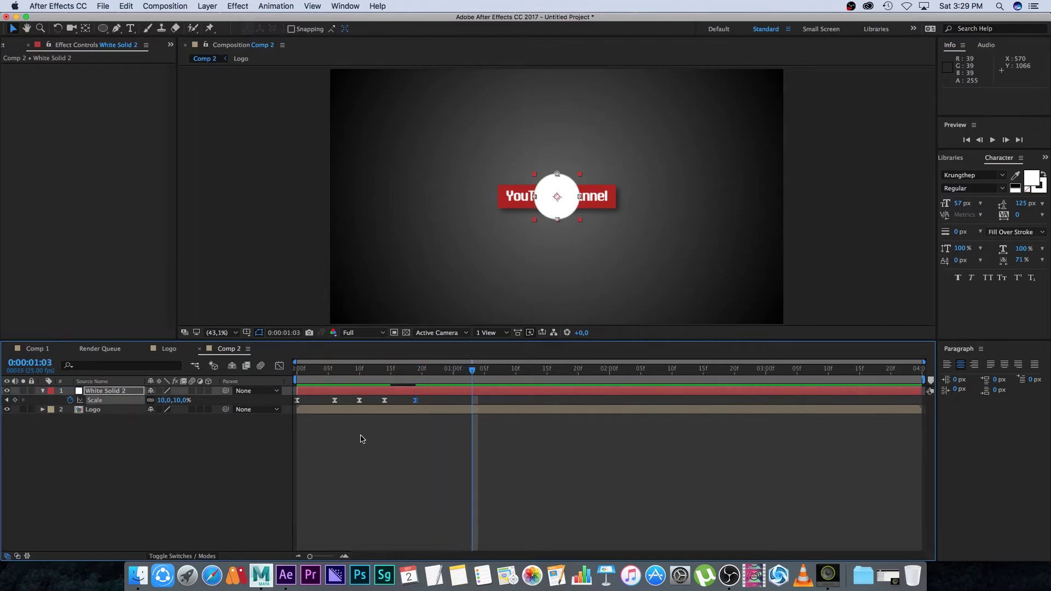
left_click_drag(163, 403, 213, 387)
left_click(208, 439)
left_click_drag(468, 372, 299, 370)
key("space")
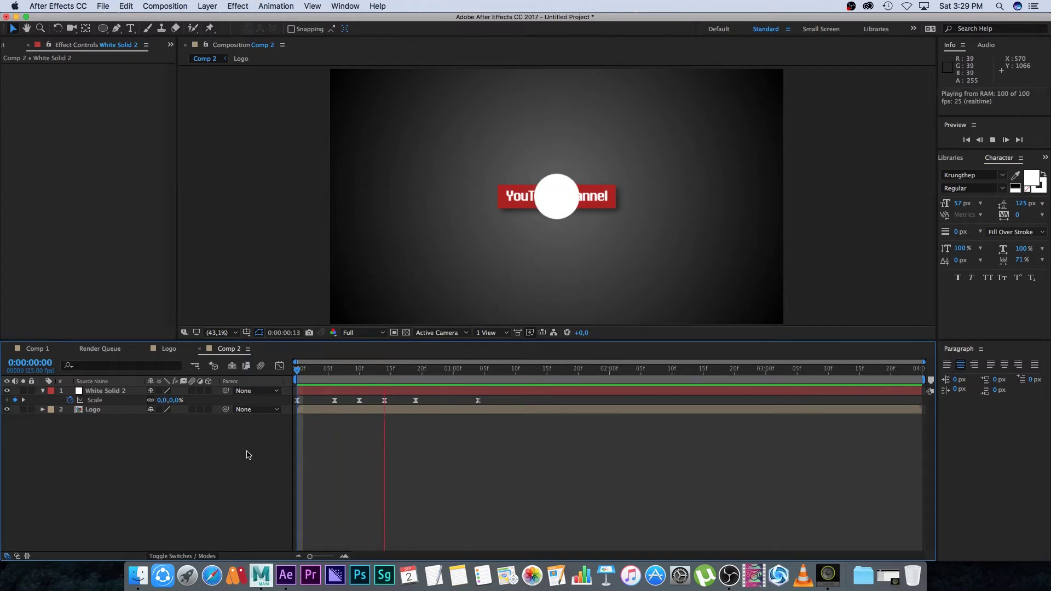
left_click(90, 381)
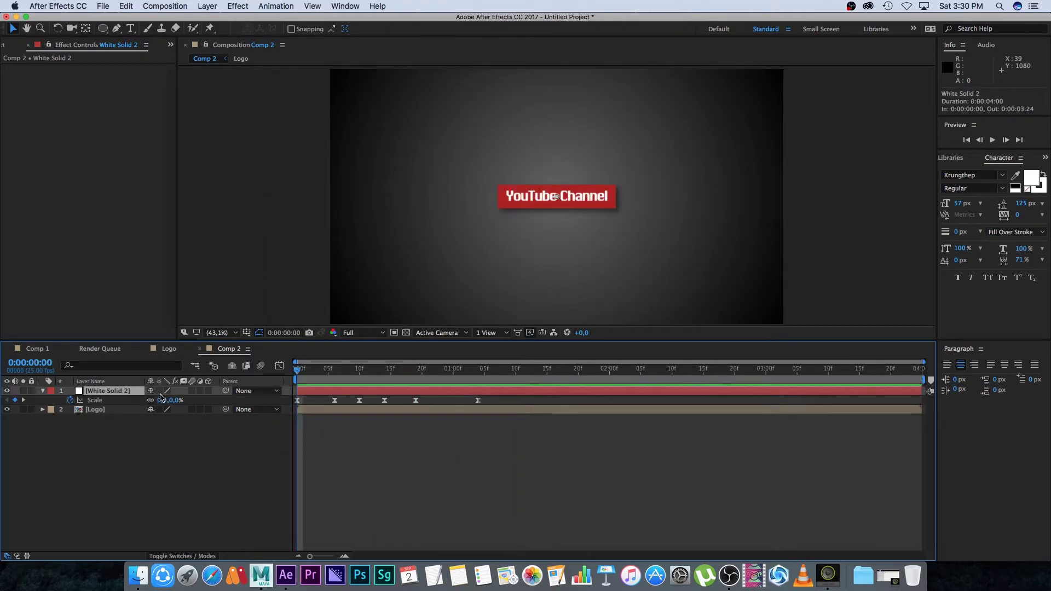
Step: Rename the white solid layer to MATTE
key("Return")
type("MATTE")
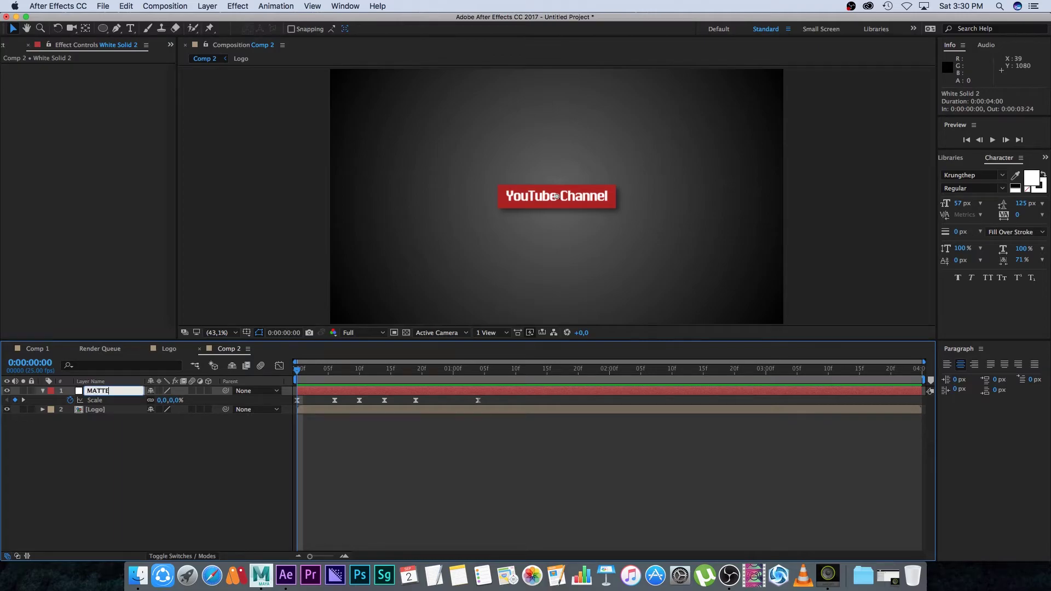
key("Return")
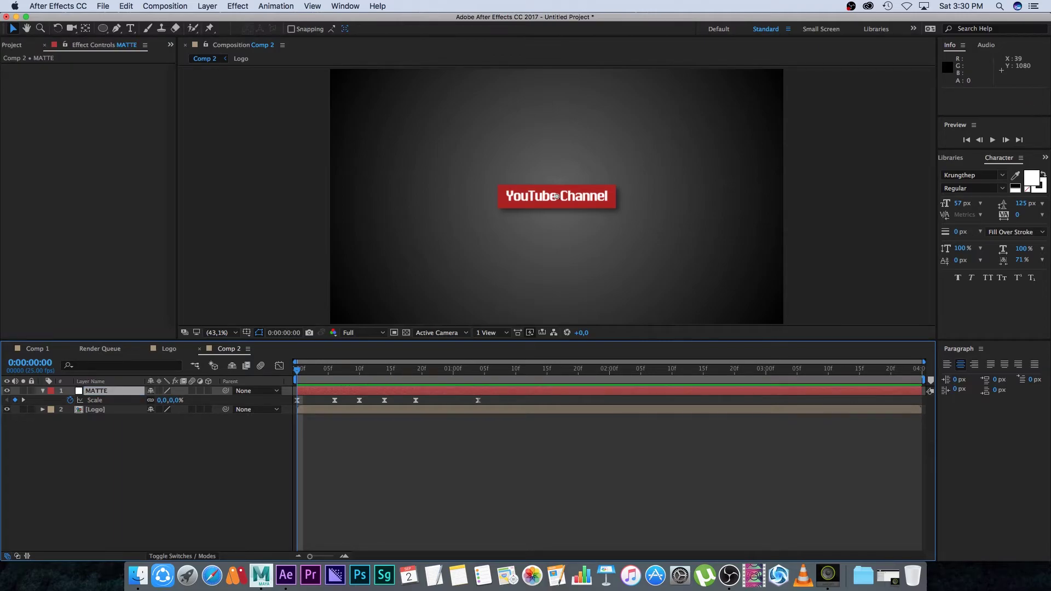
Step: Duplicate the MATTE layer and name the copy Circle
key("super+d")
left_click(230, 426)
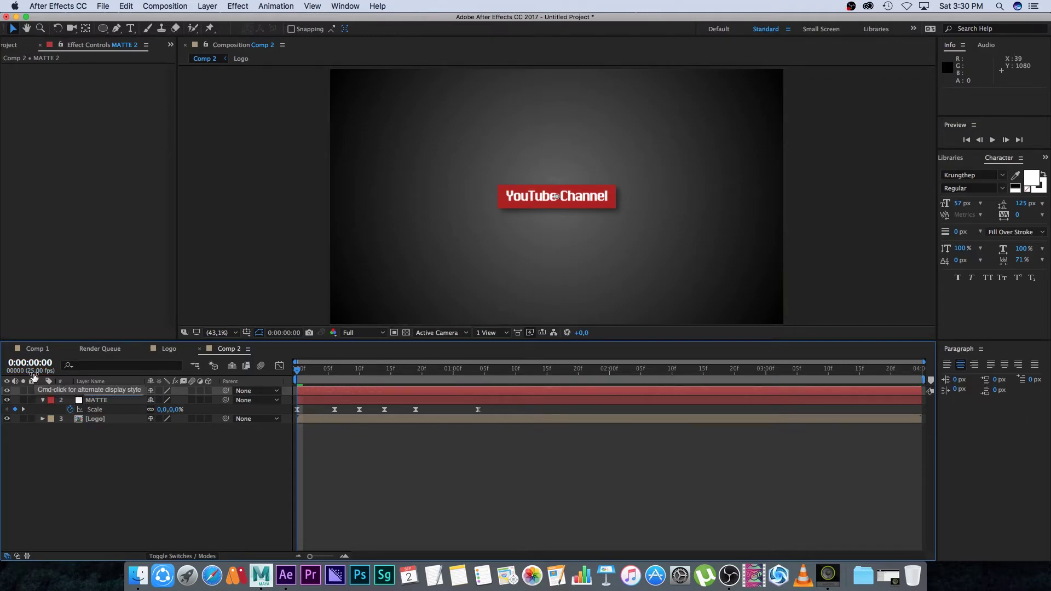
key("Return")
type("Circle")
key("Return")
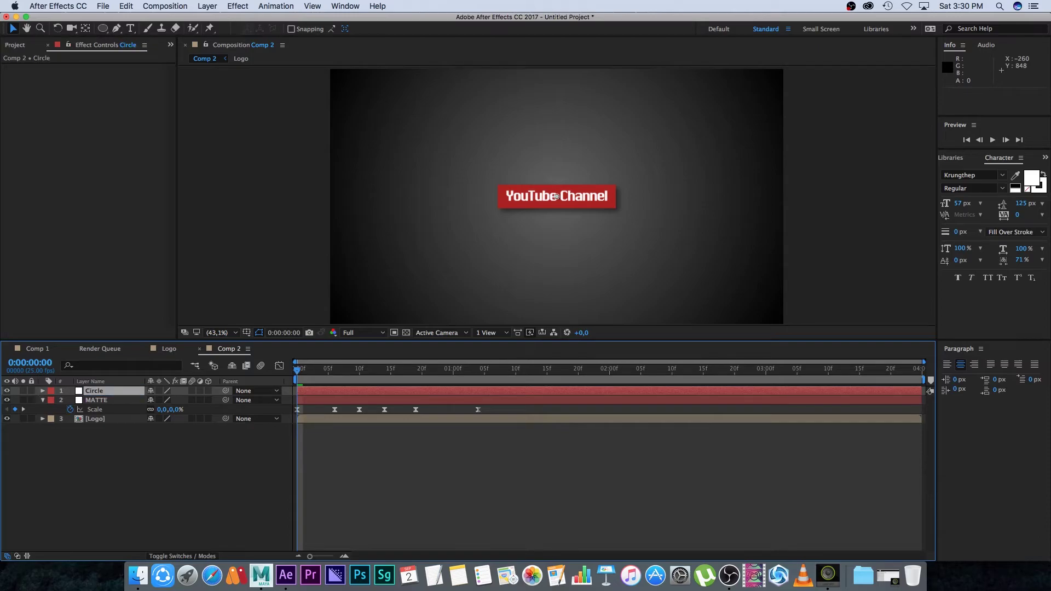
Step: At frame 12, duplicate the Circle layer's Mask 1 into Mask 2
left_click_drag(381, 370, 373, 387)
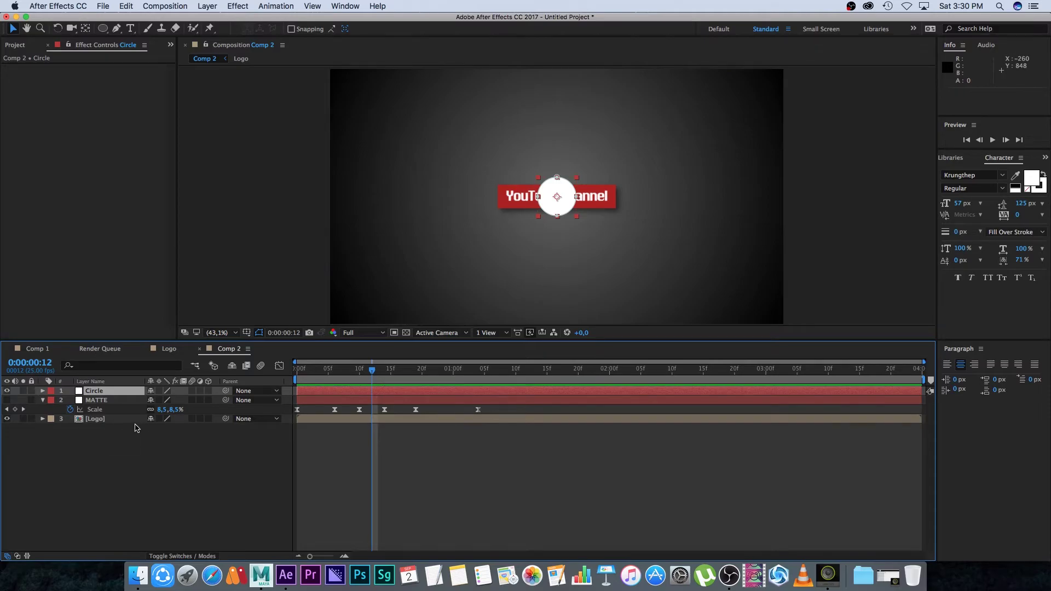
key("m")
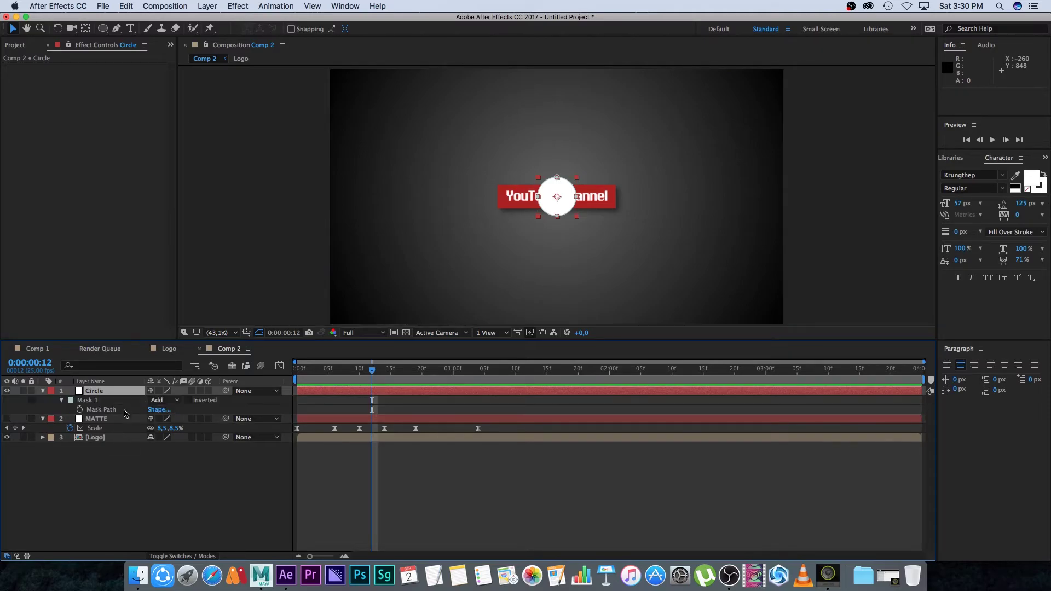
left_click(88, 401)
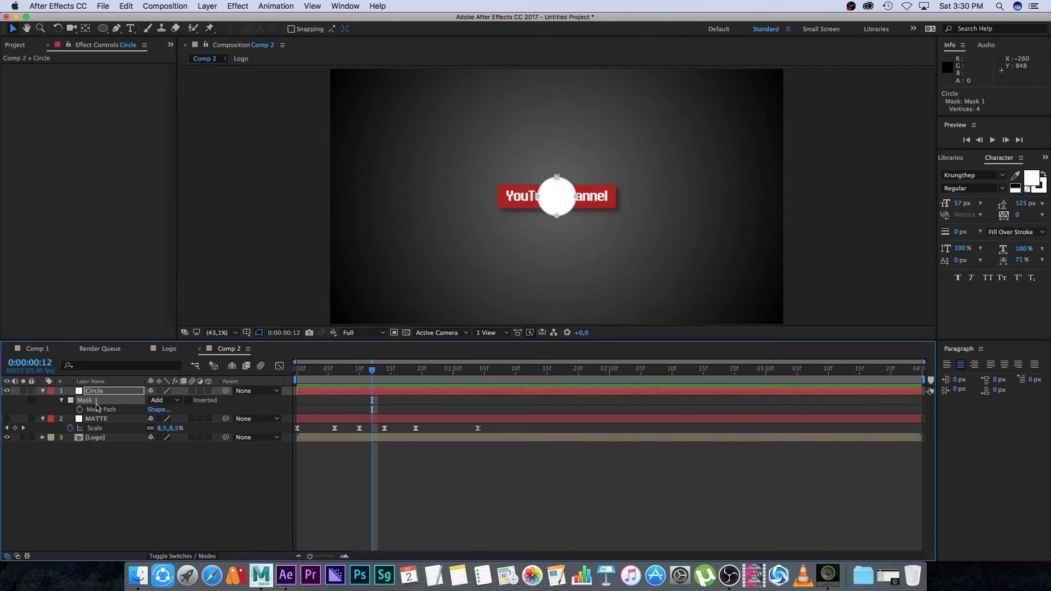
key("super+d")
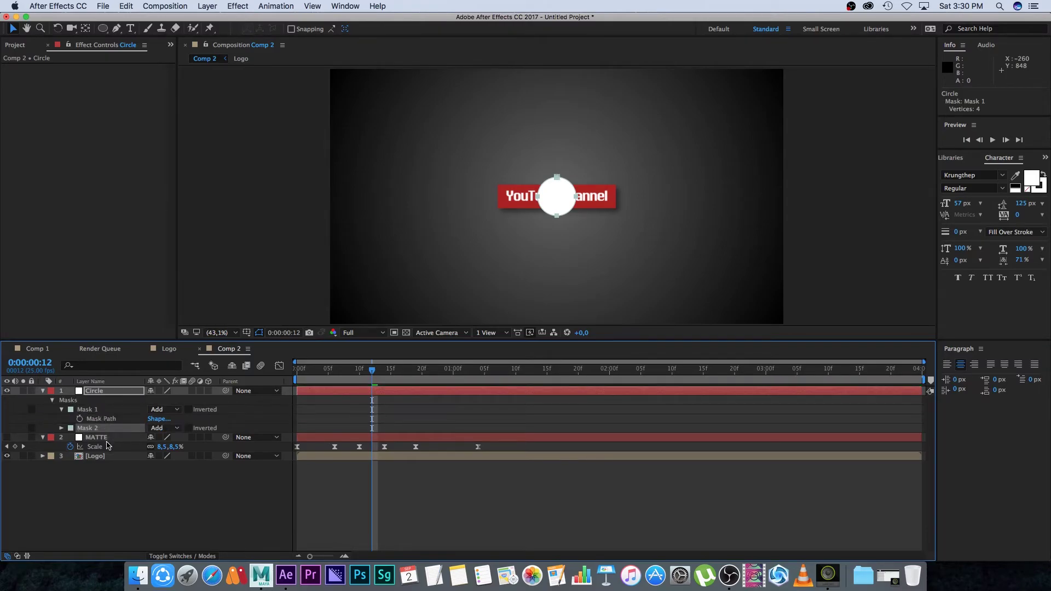
Step: Set Mask 2 to Subtract with -67 px expansion, then preview the ring
left_click(61, 428)
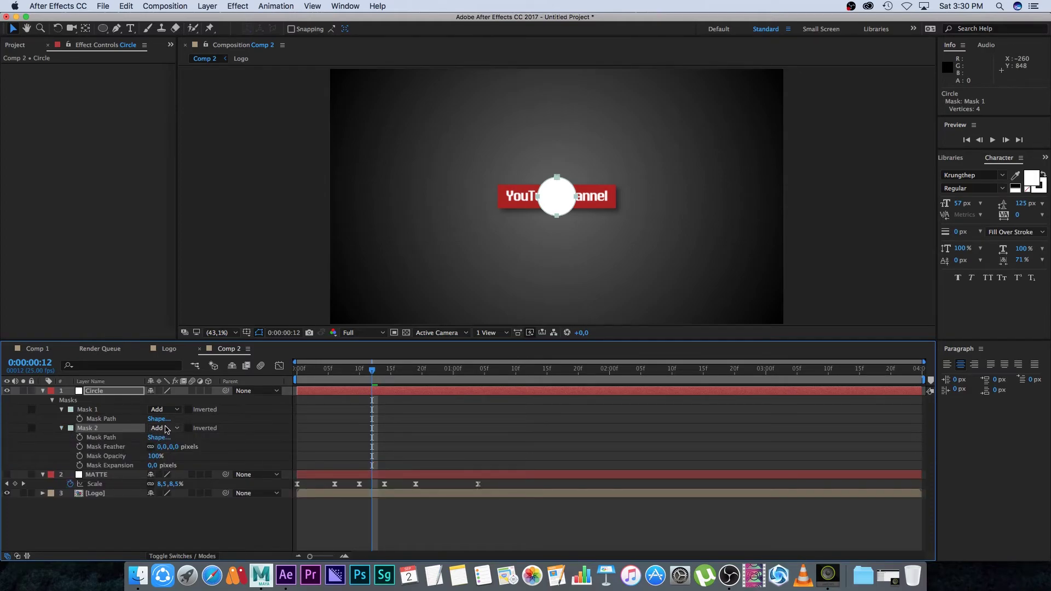
left_click(166, 429)
left_click(165, 460)
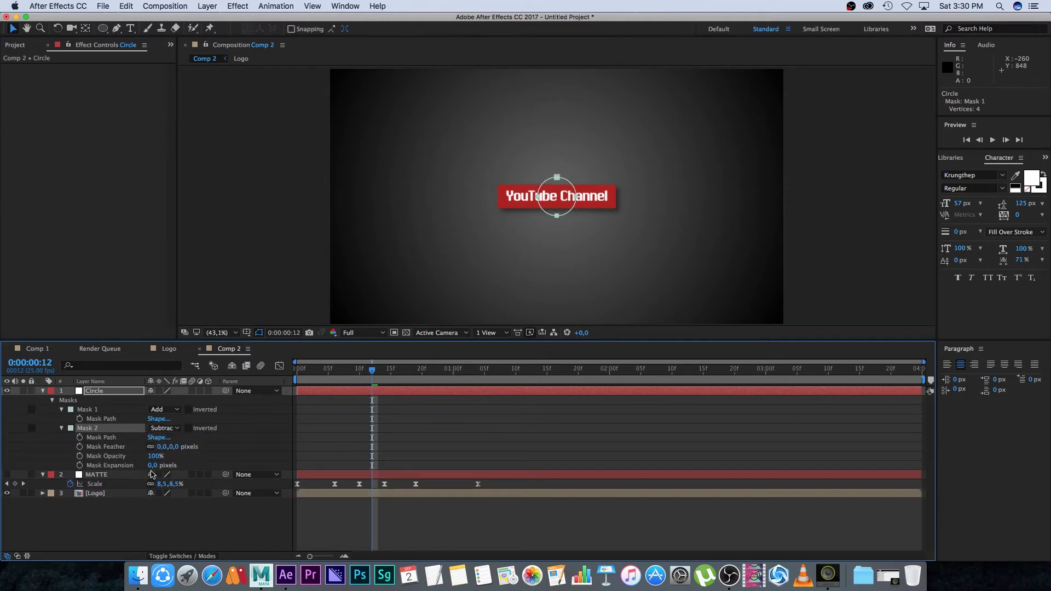
left_click_drag(151, 466, 136, 465)
left_click(156, 513)
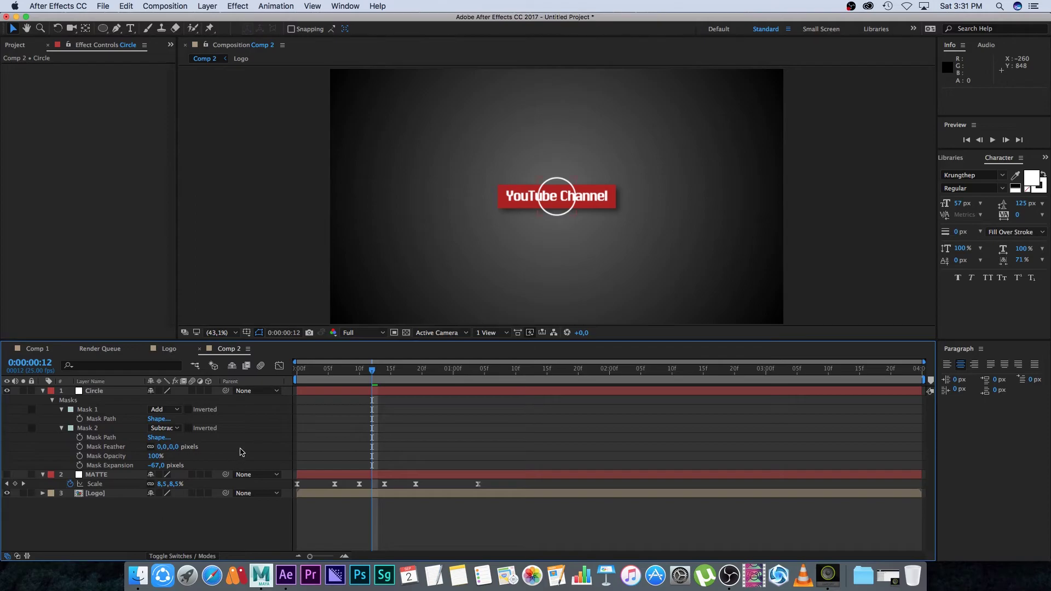
key("space")
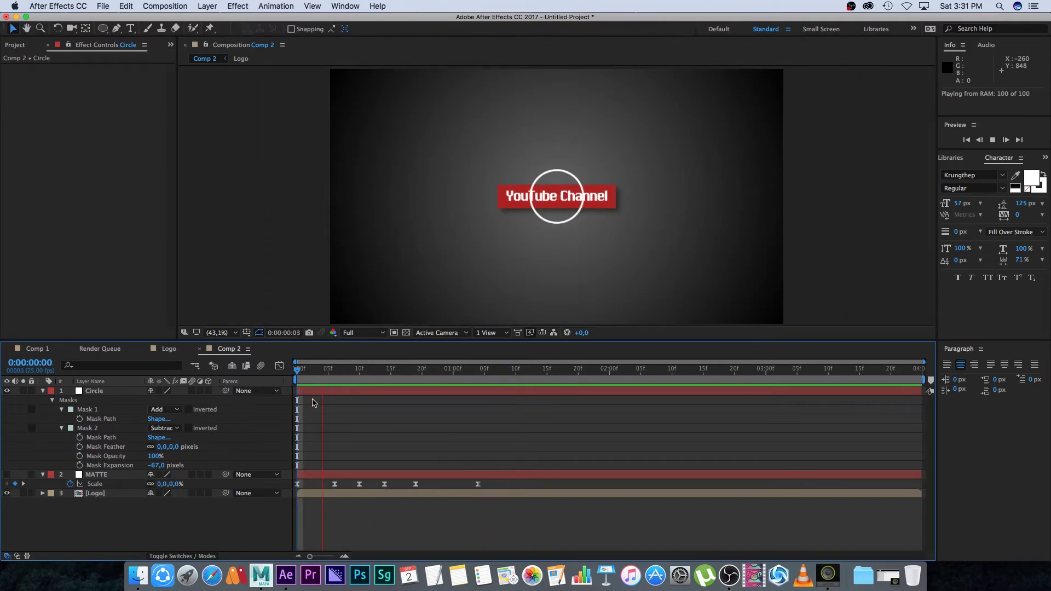
Step: Collapse the Circle and MATTE properties, turn MATTE's visibility back on, and view frame 13
key("space")
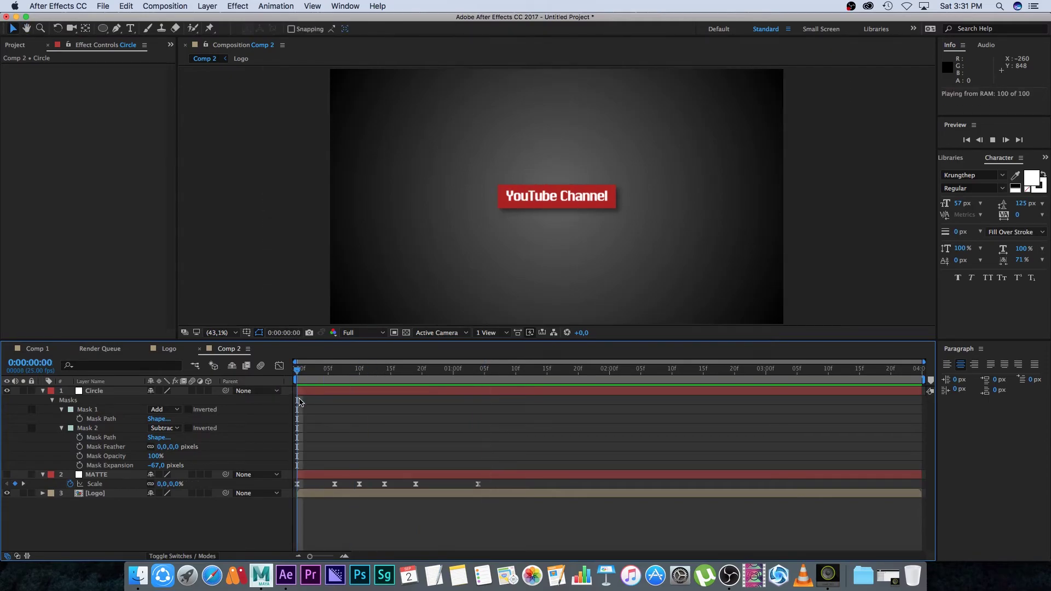
key("space")
left_click(42, 391)
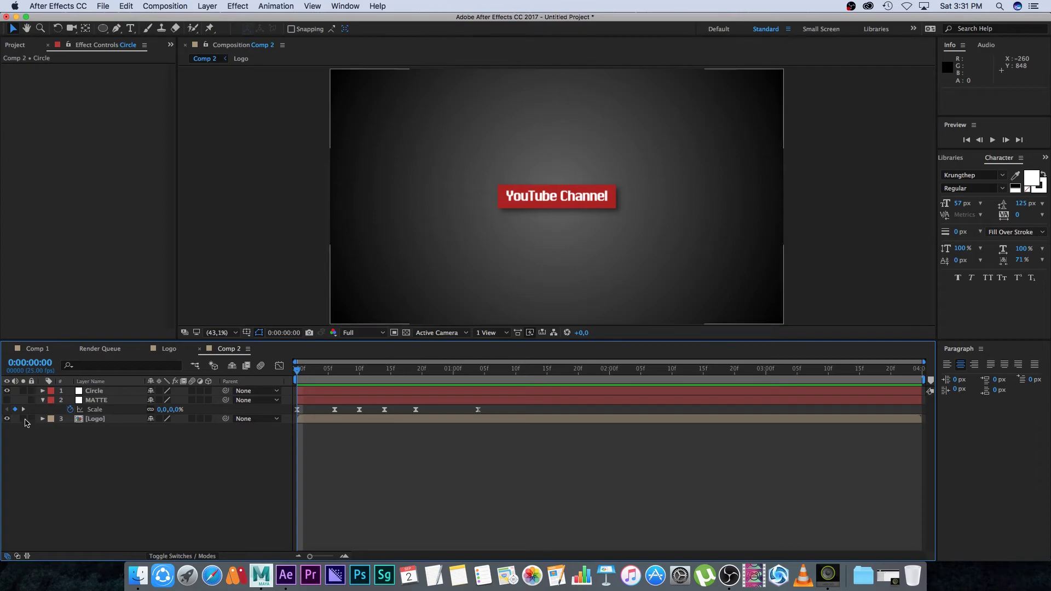
left_click(43, 400)
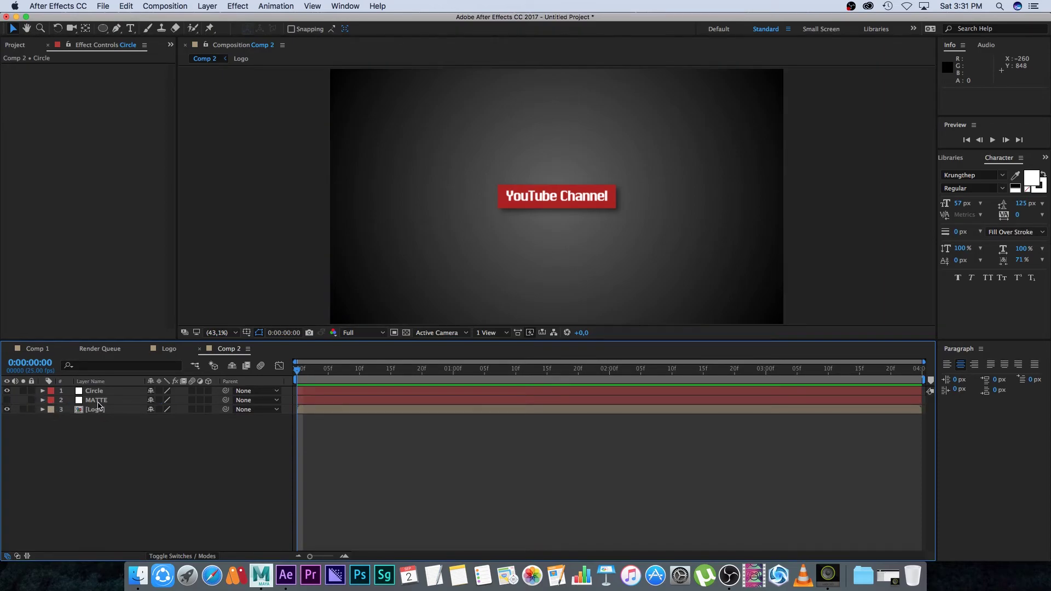
left_click(92, 404)
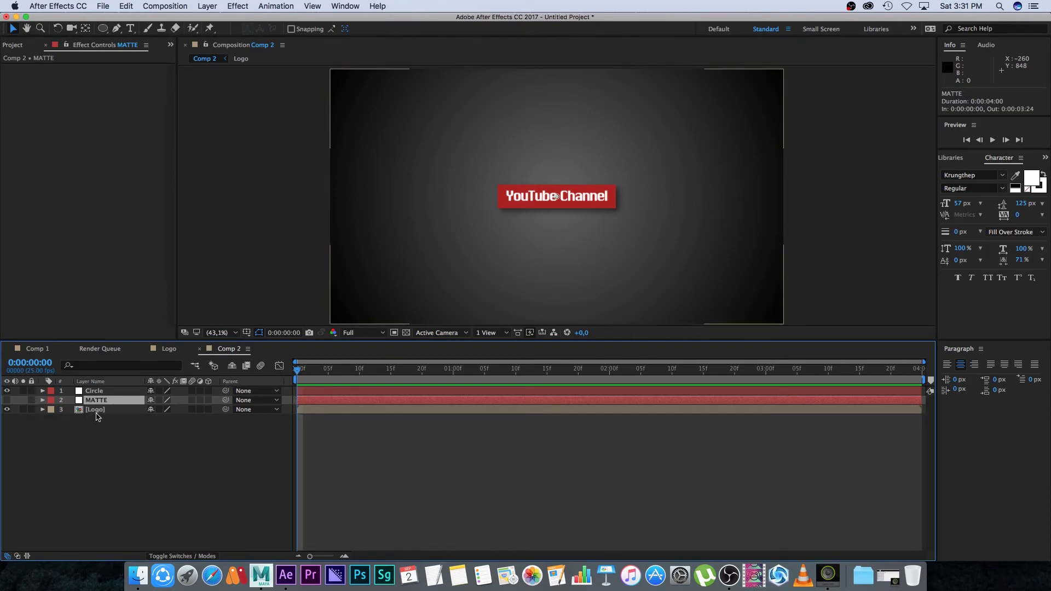
left_click(7, 401)
left_click_drag(327, 374, 391, 374)
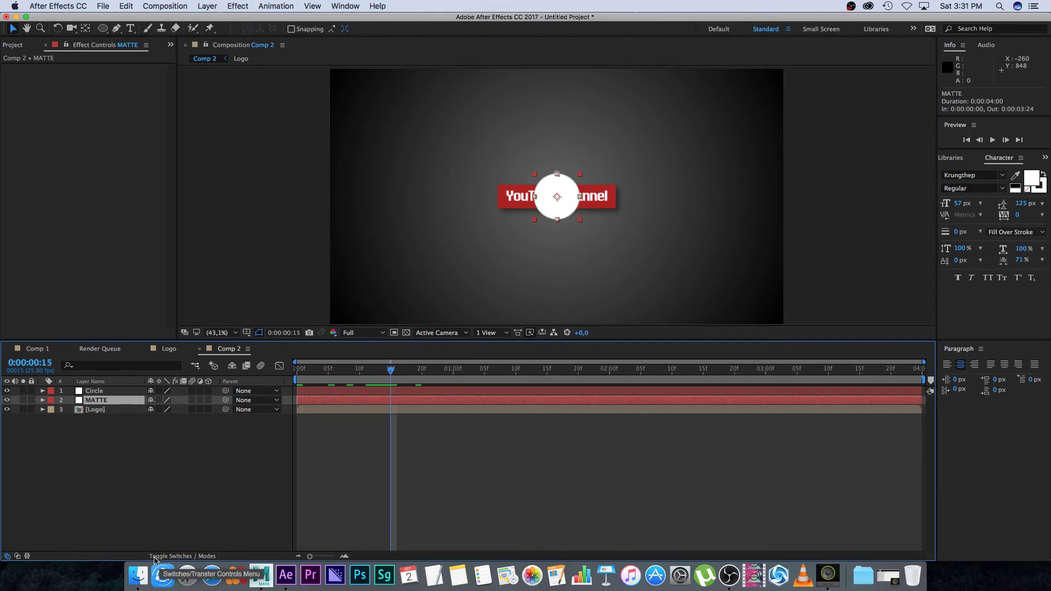
Step: Set the Logo layer's track matte to Alpha Matte "MATTE"
left_click(179, 556)
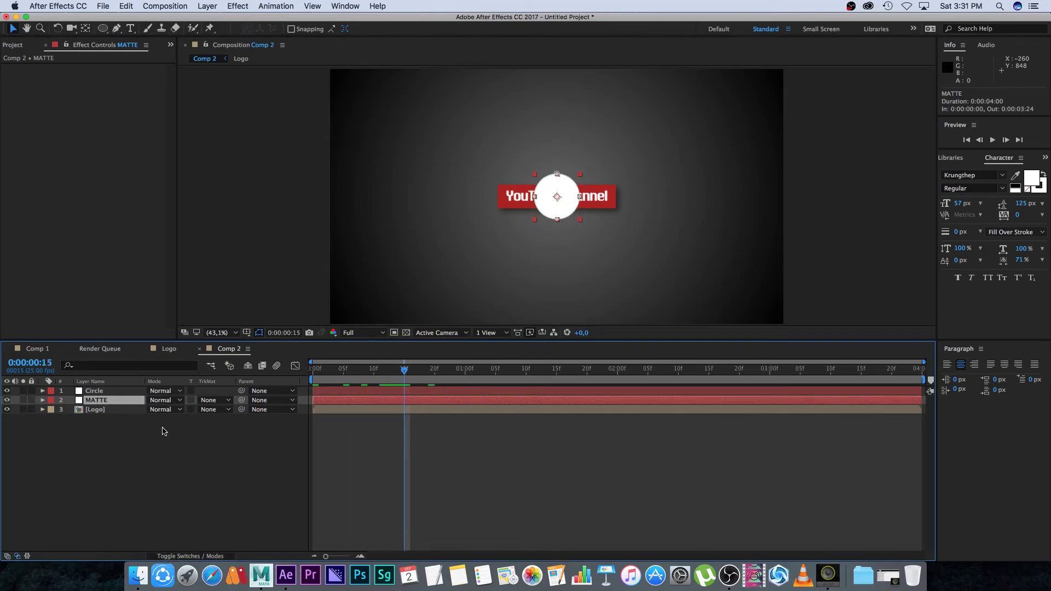
left_click(95, 410)
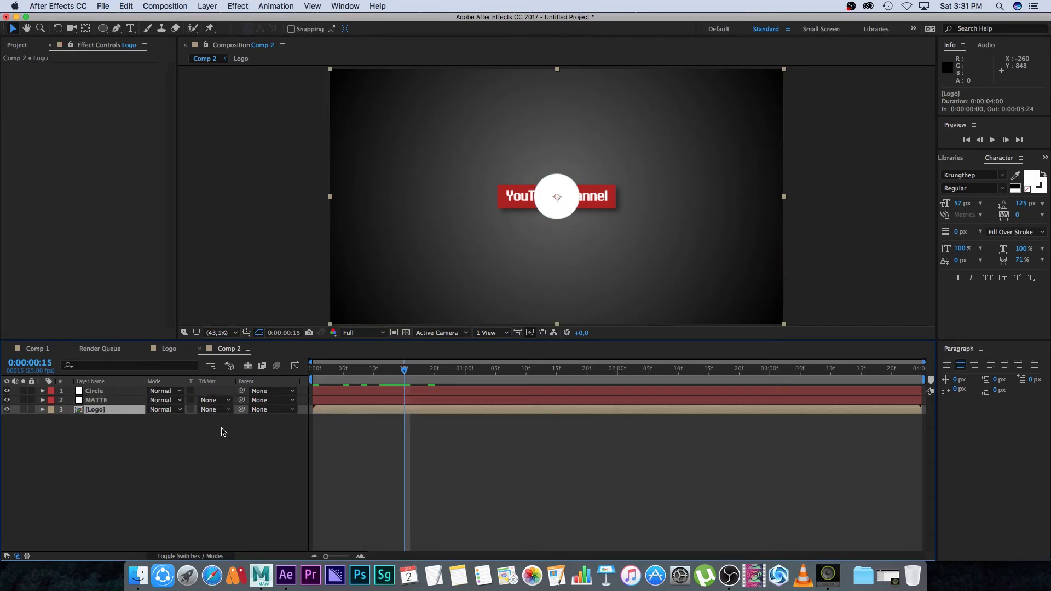
left_click(202, 411)
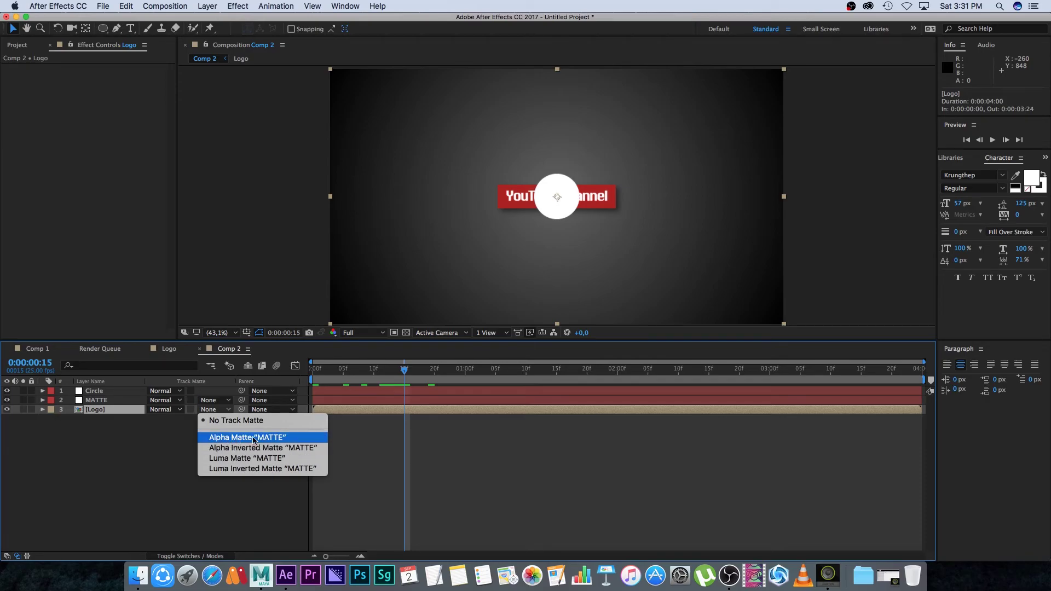
left_click(274, 438)
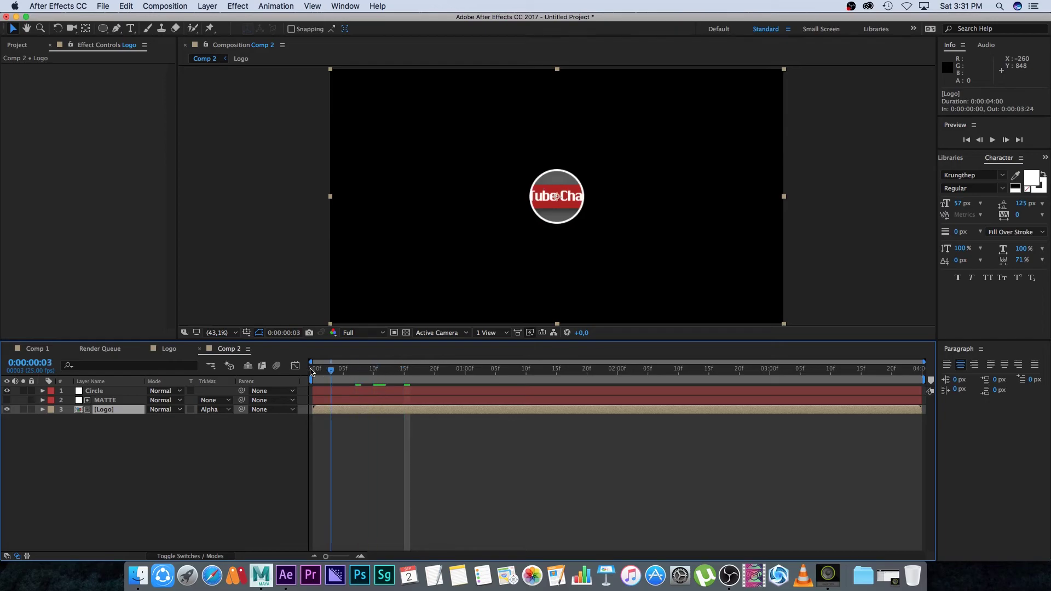
Step: Preview the matted logo reveal from the start of the composition
key("Home")
left_click(216, 446)
key("space")
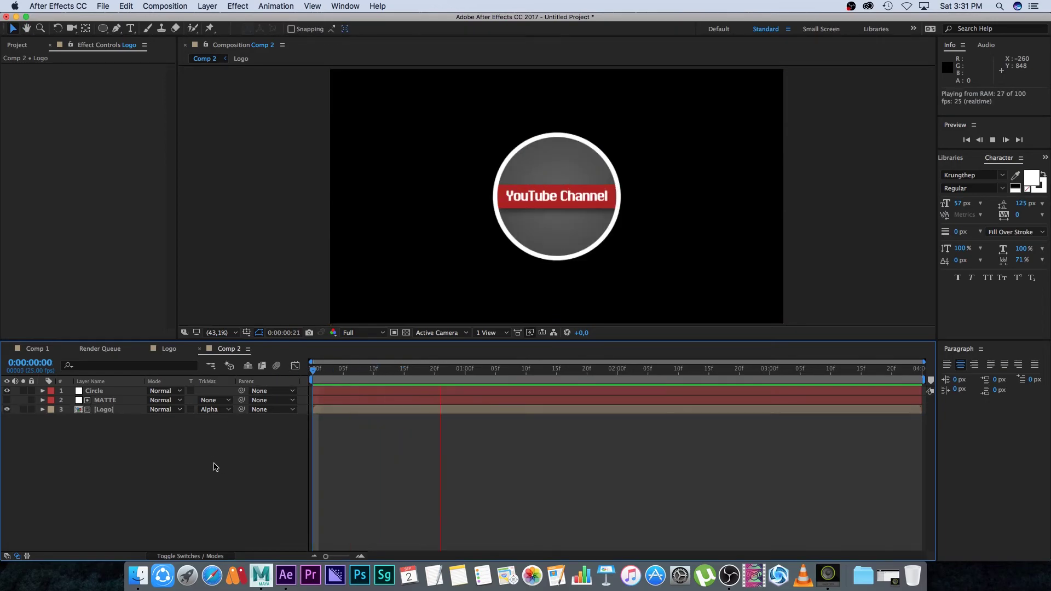
key("space")
key("Home")
key("space")
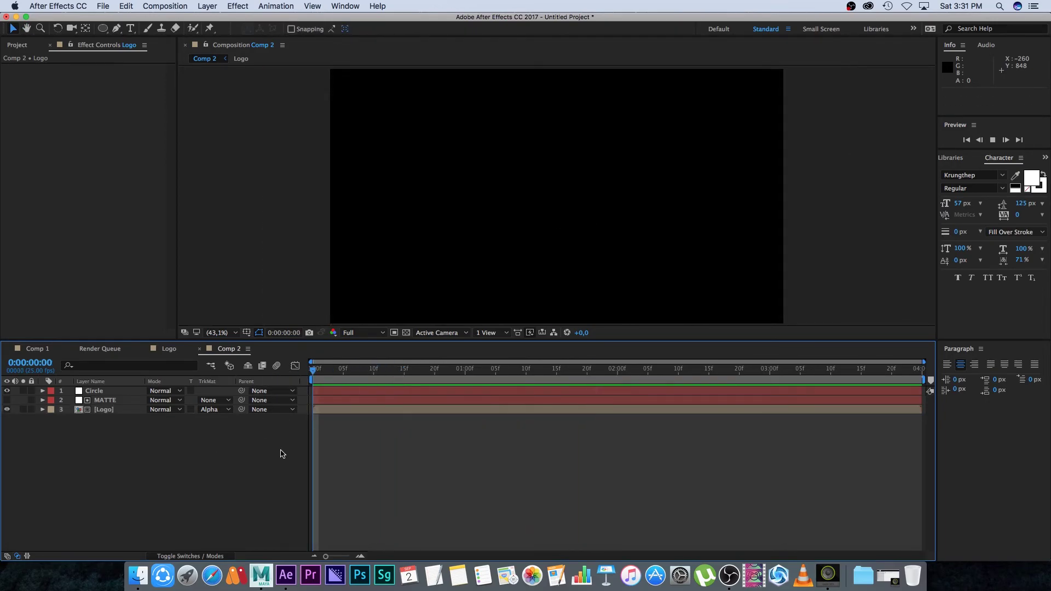
Step: Enable motion blur on the Circle and MATTE layers and the composition's Motion Blur master switch
key("Home")
left_click(190, 556)
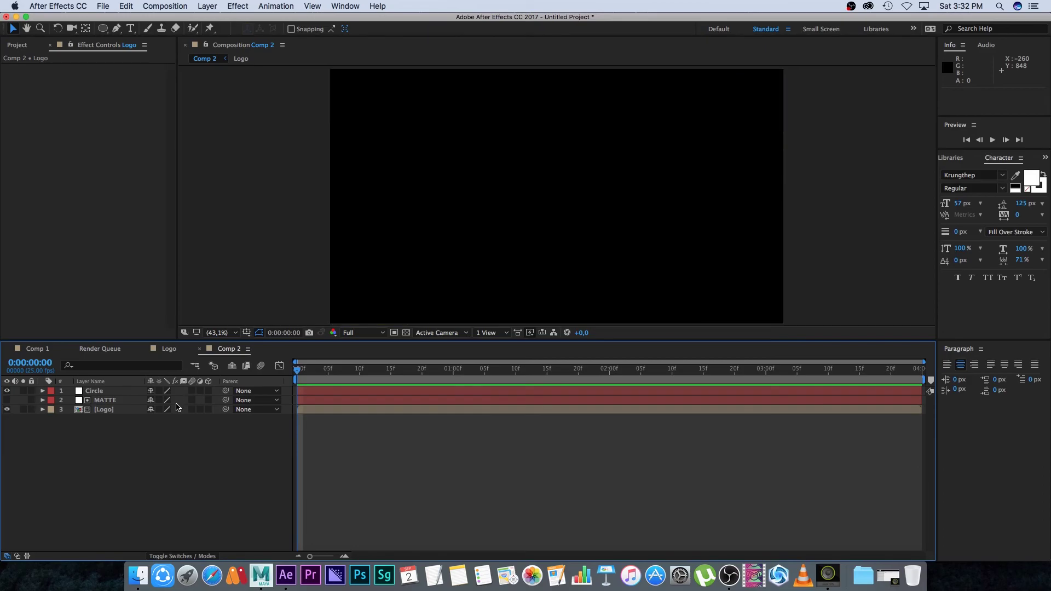
left_click_drag(193, 393, 193, 400)
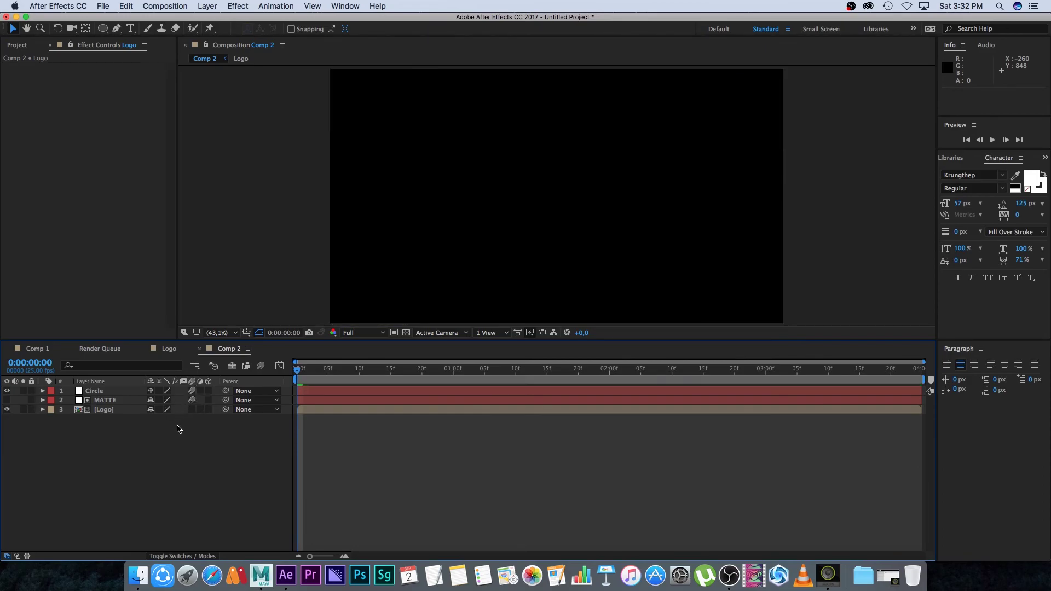
left_click(260, 365)
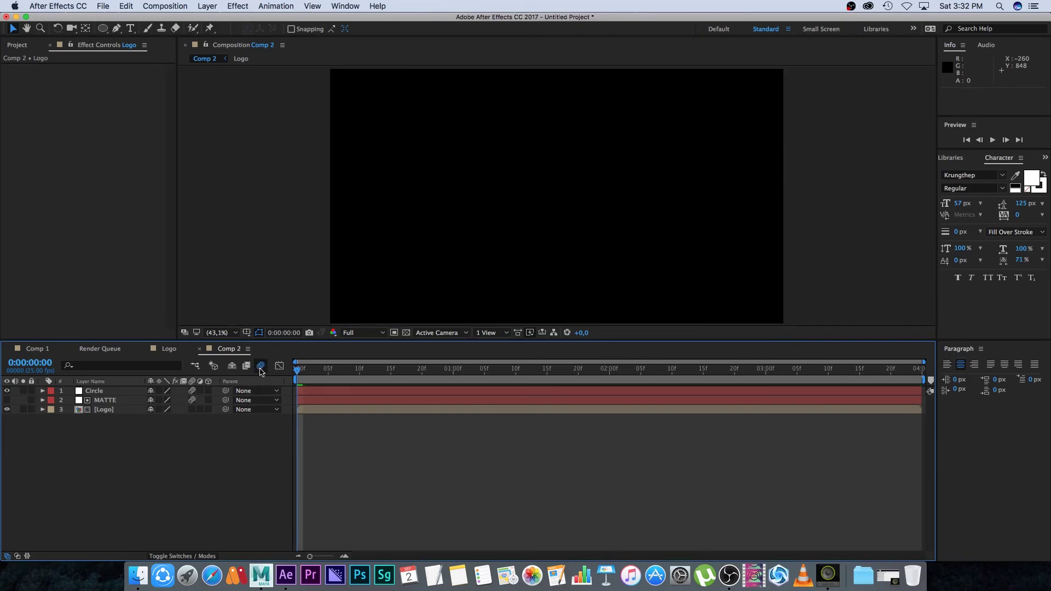